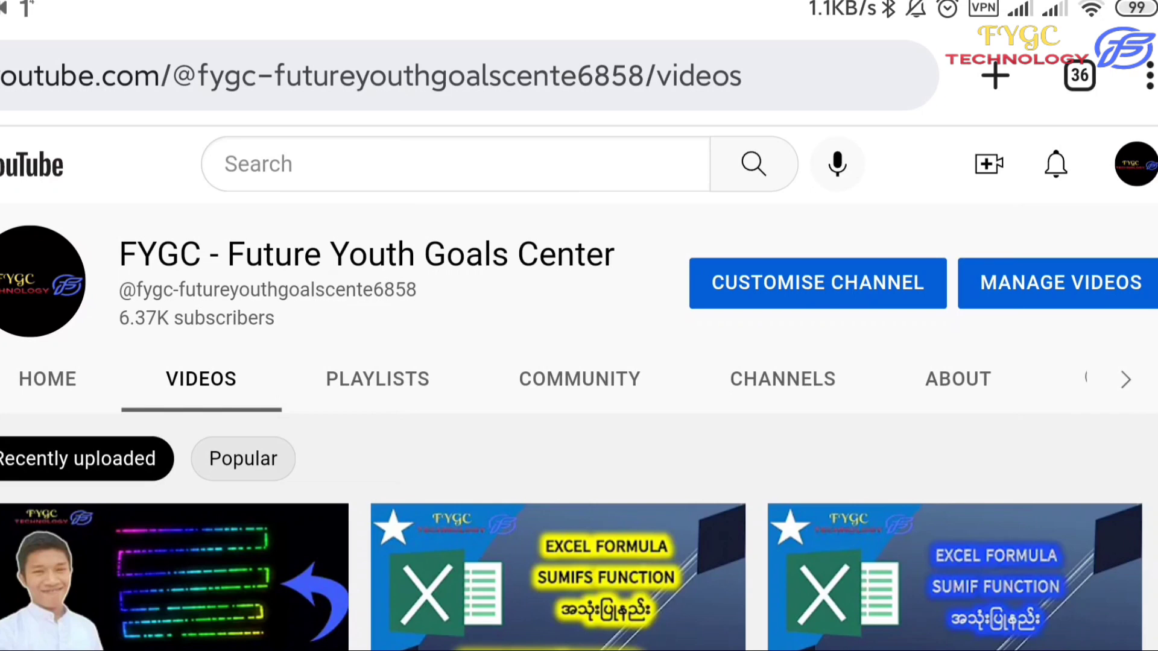
scroll(579, 410, down, 10)
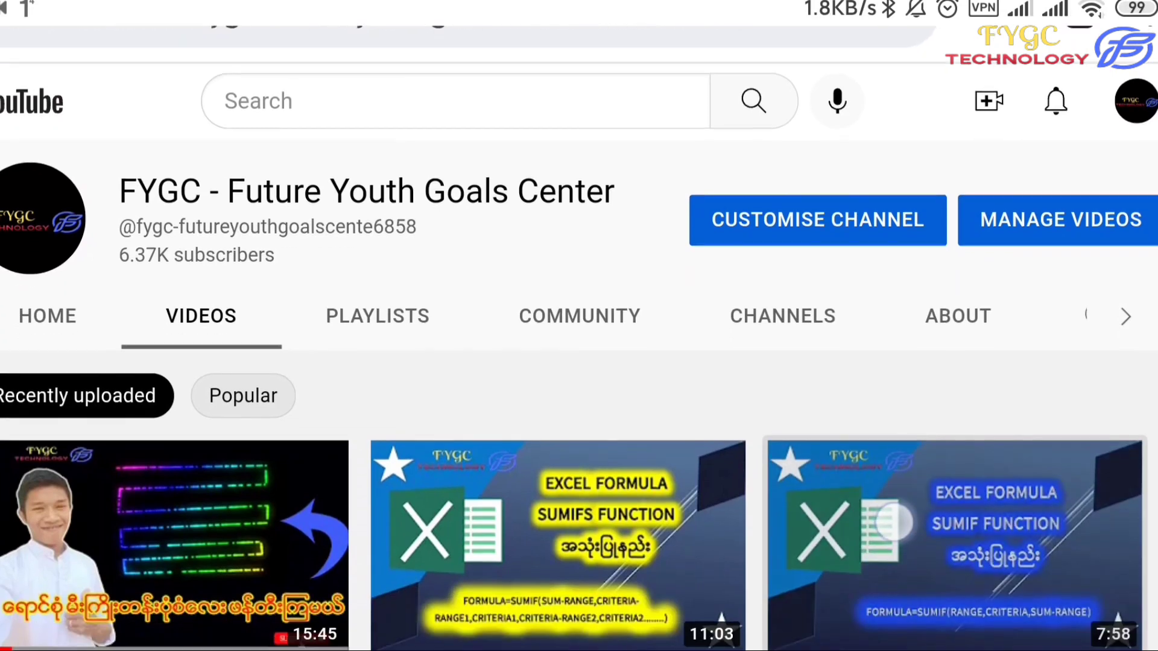
scroll(911, 408, down, 10)
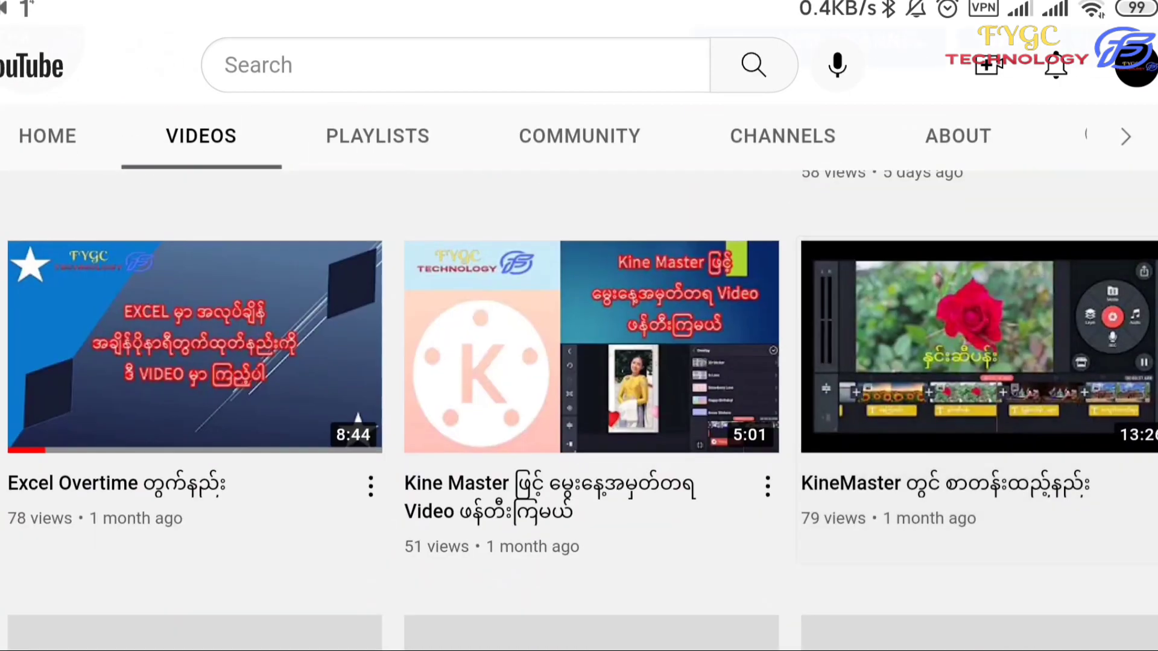
scroll(916, 502, down, 10)
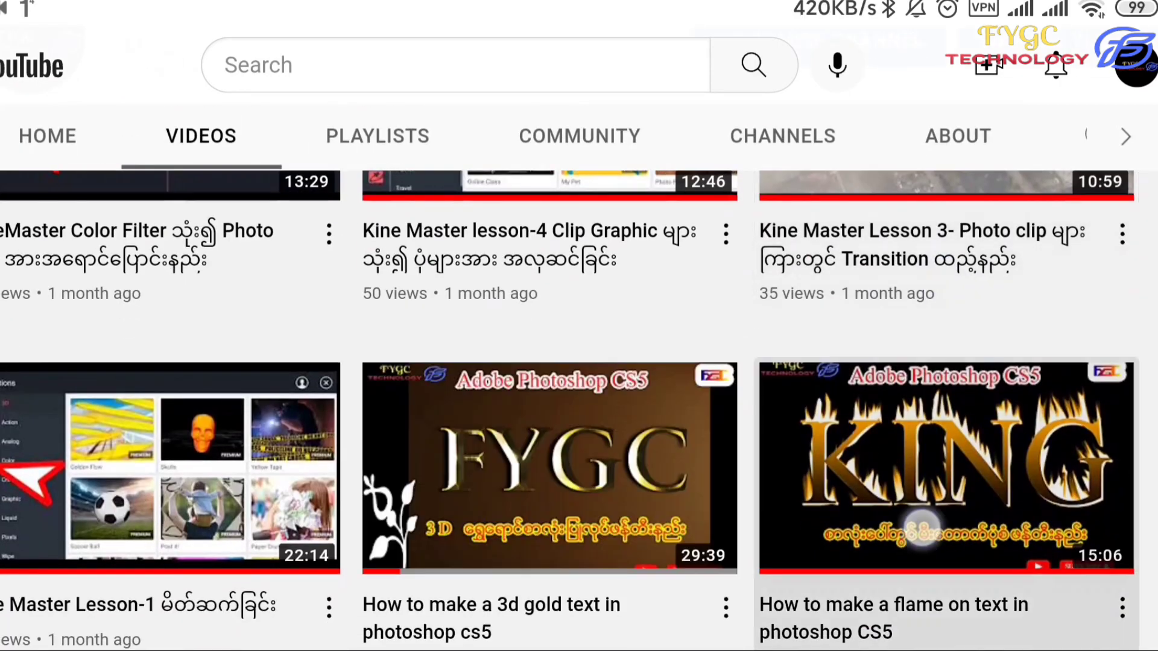
scroll(911, 369, down, 10)
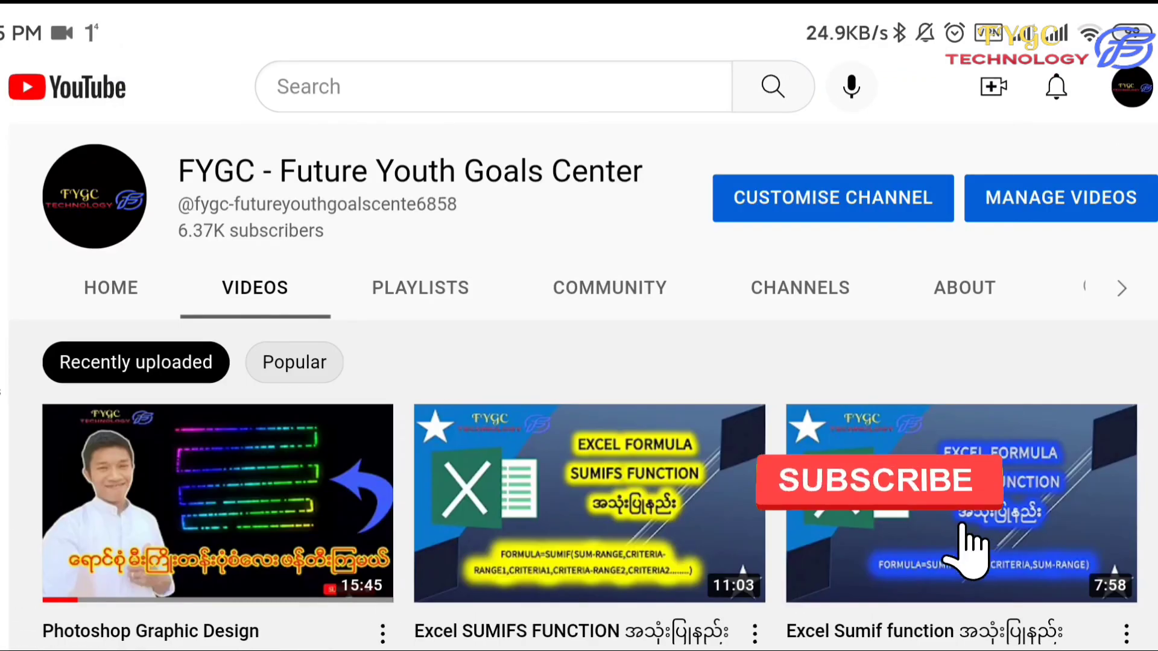
scroll(858, 579, up, 2)
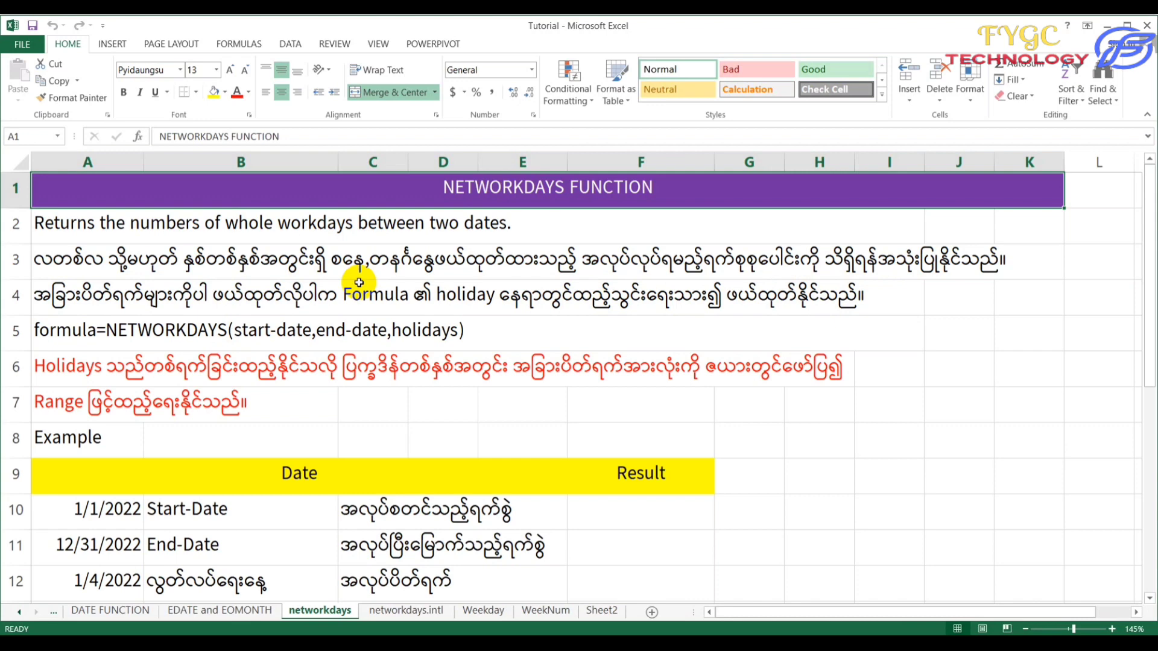
Step: Review the NETWORKDAYS description, formula syntax, holiday notes and example date table on the networkdays sheet
scroll(317, 373, down, 1)
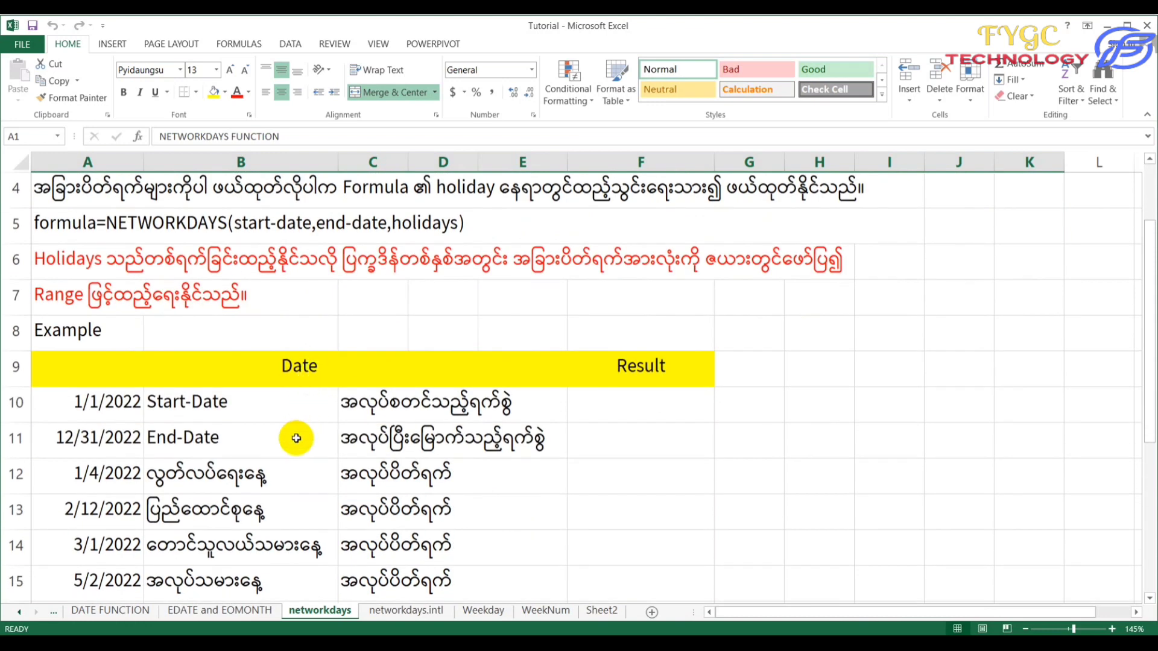
scroll(280, 500, down, 1)
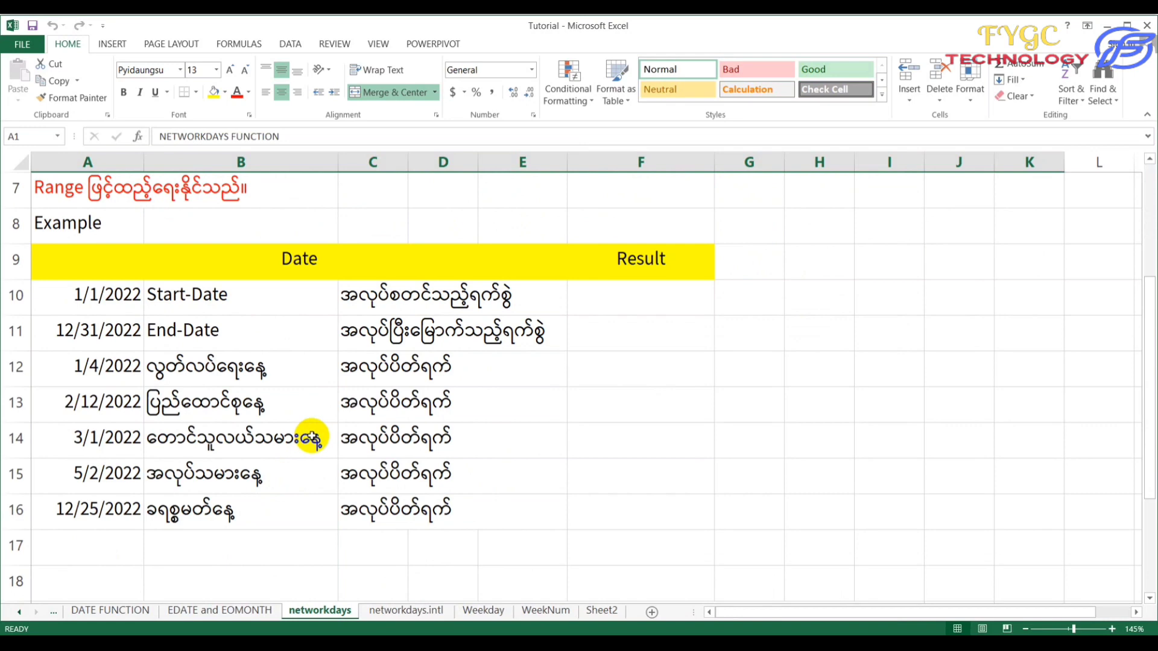
scroll(312, 435, up, 2)
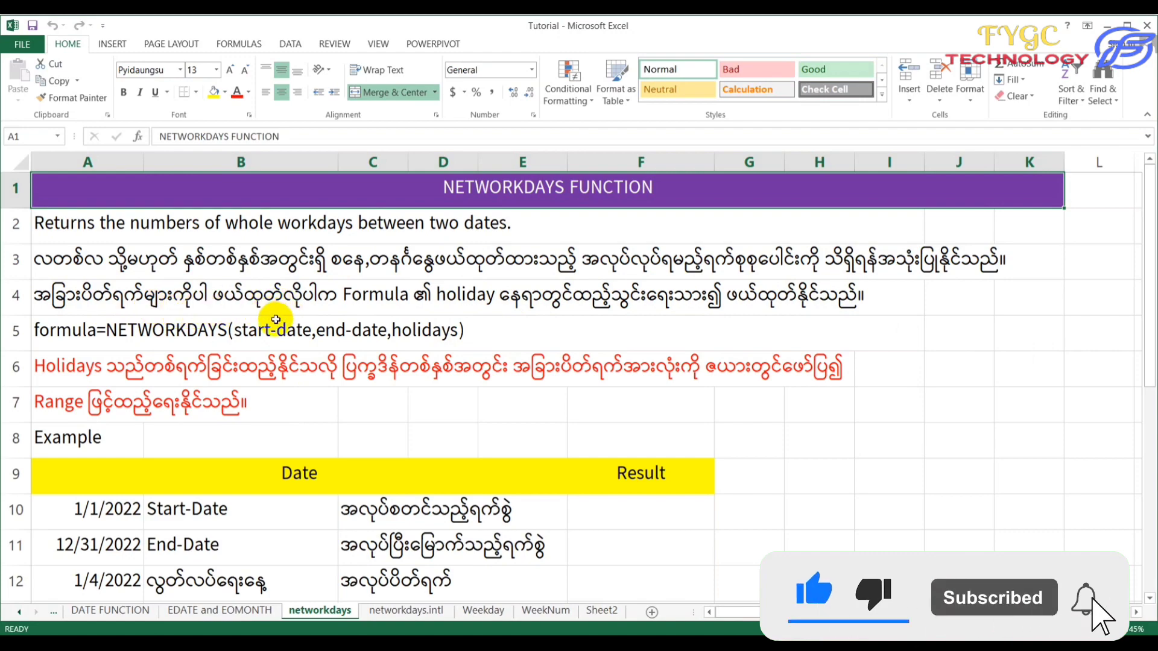
scroll(278, 314, down, 2)
scroll(292, 445, up, 2)
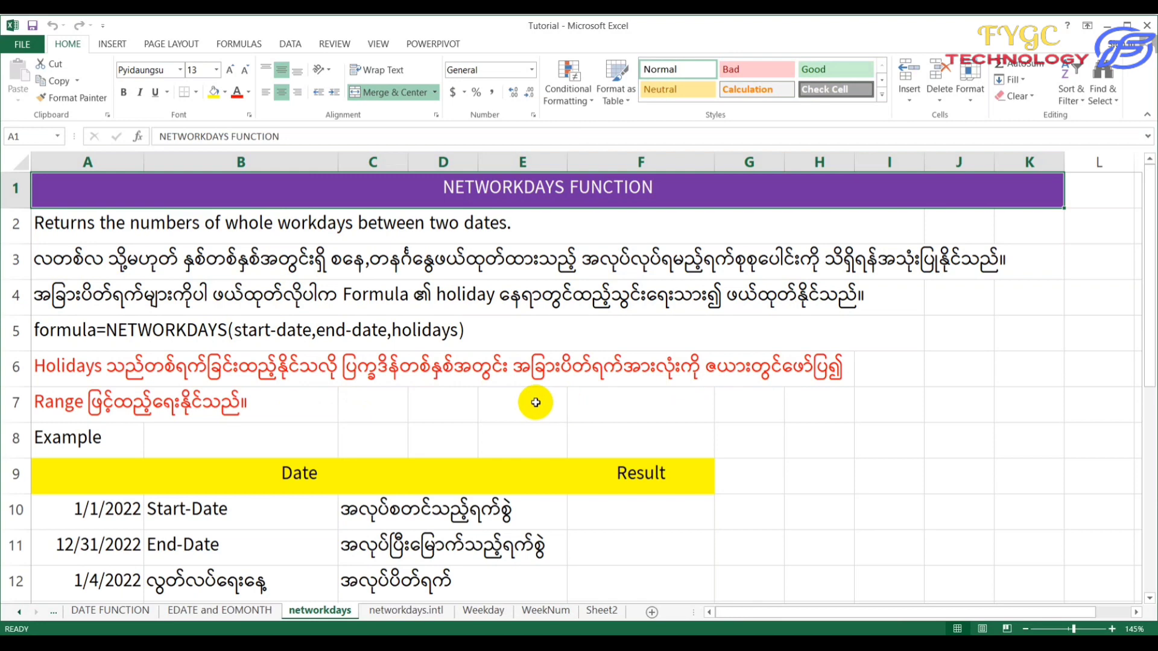
scroll(530, 473, down, 3)
scroll(384, 427, up, 1)
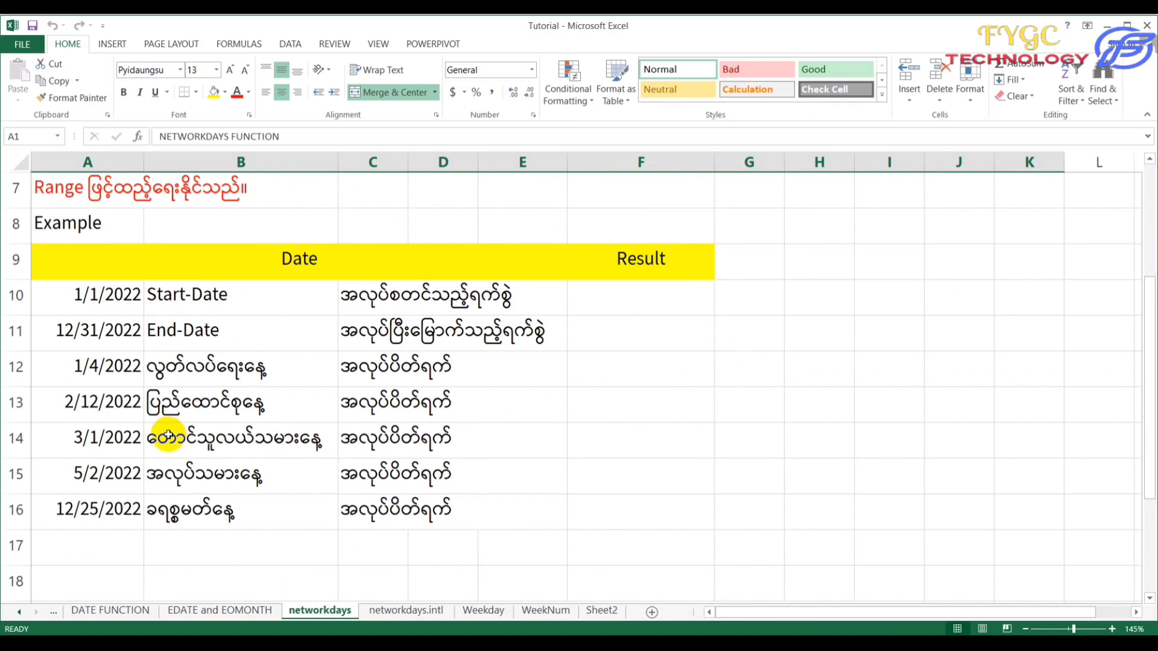
scroll(155, 470, up, 2)
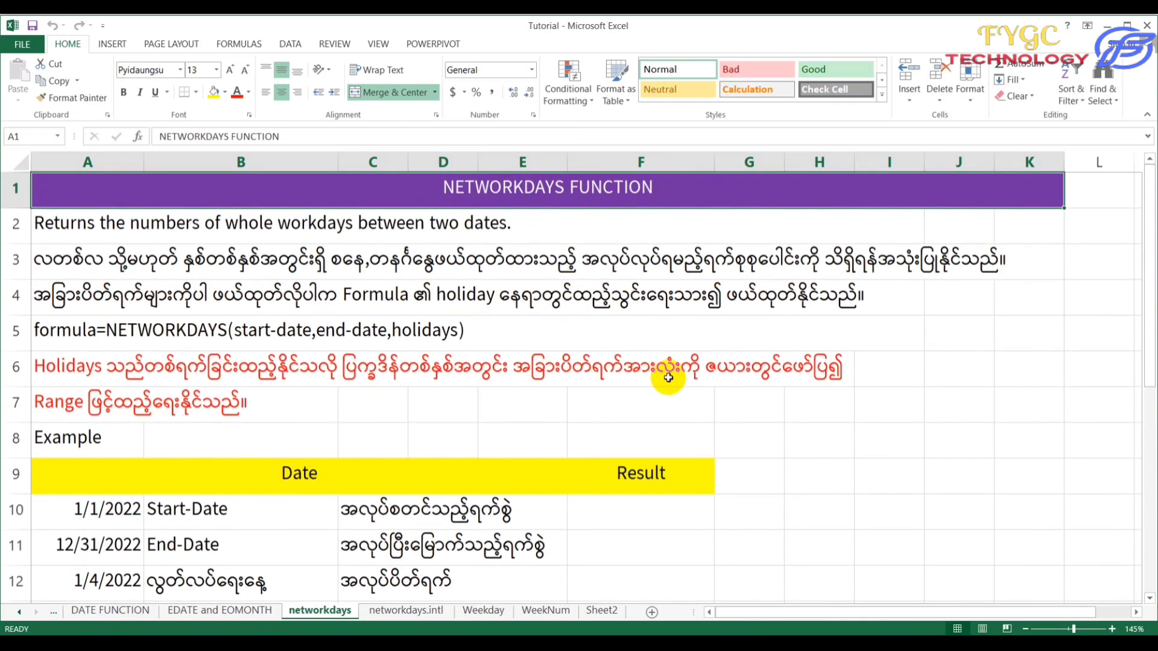
scroll(151, 419, down, 1)
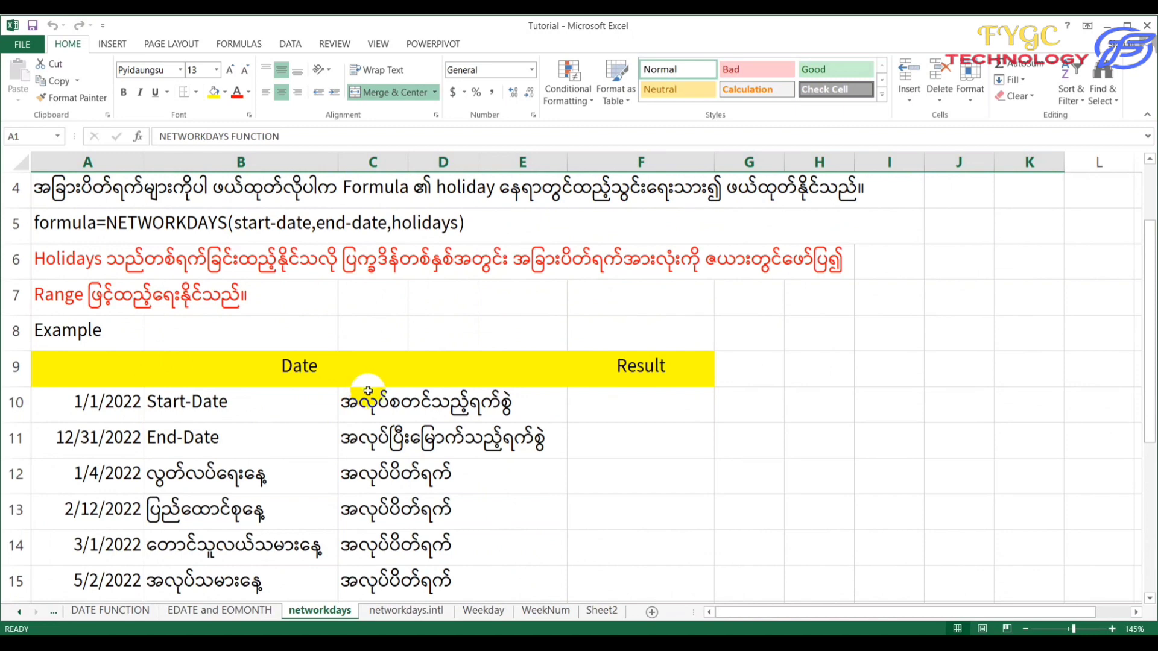
scroll(368, 391, up, 1)
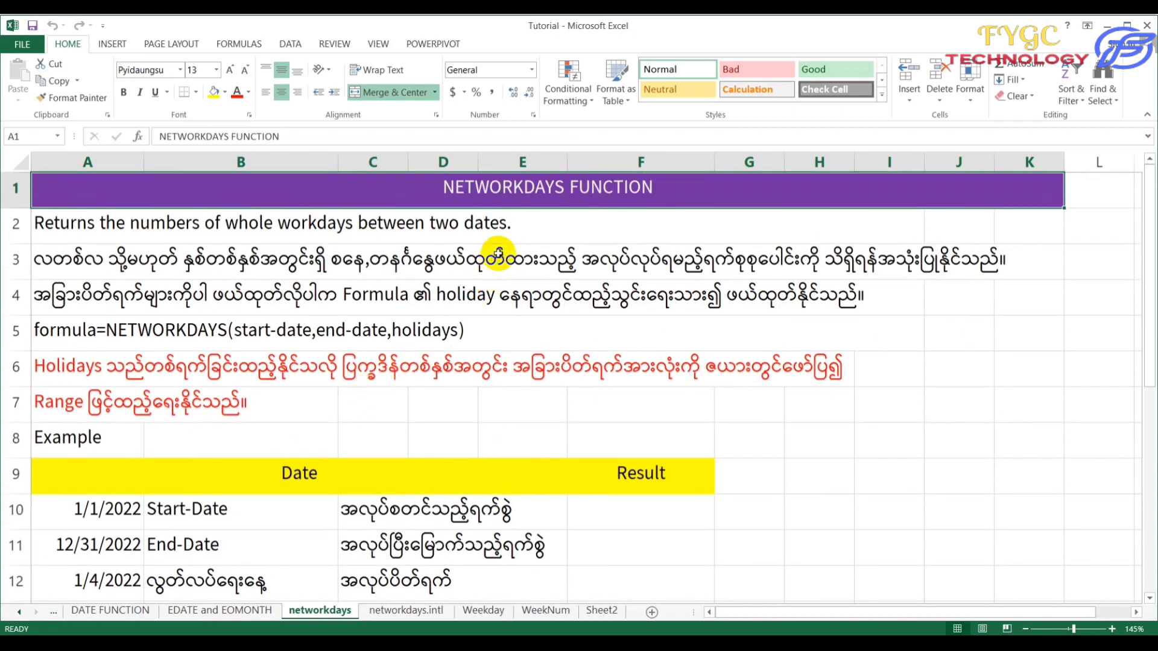
Step: Enter =networkdays(A10,A11) in F10 to count the workdays between the start and end dates
scroll(517, 290, down, 2)
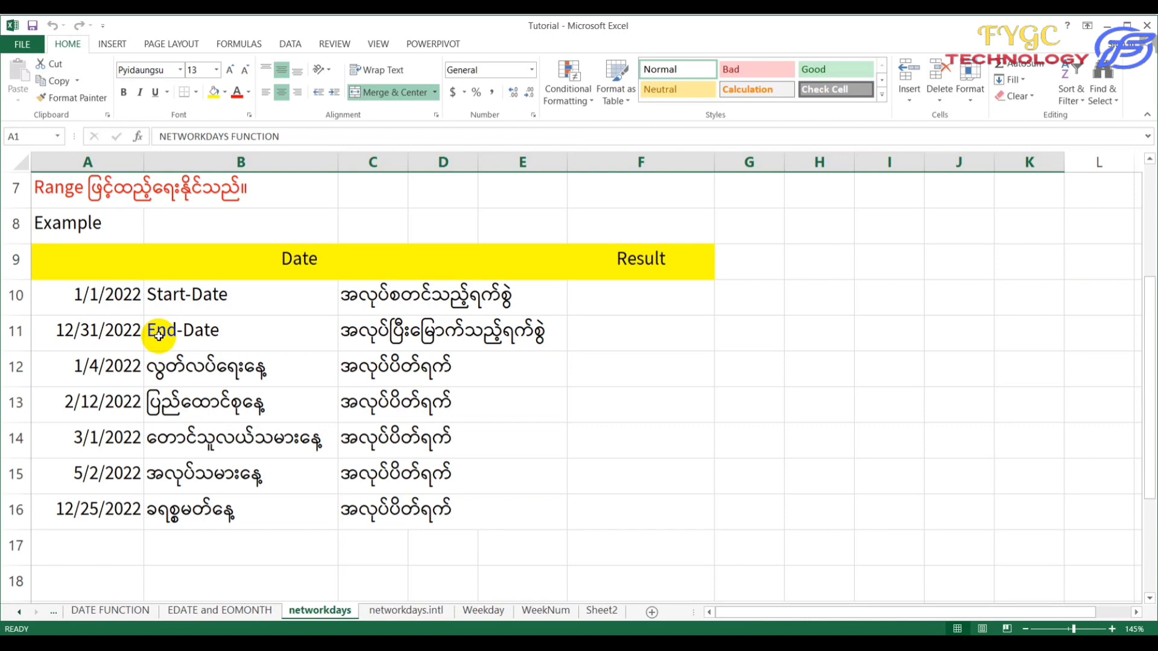
click(616, 305)
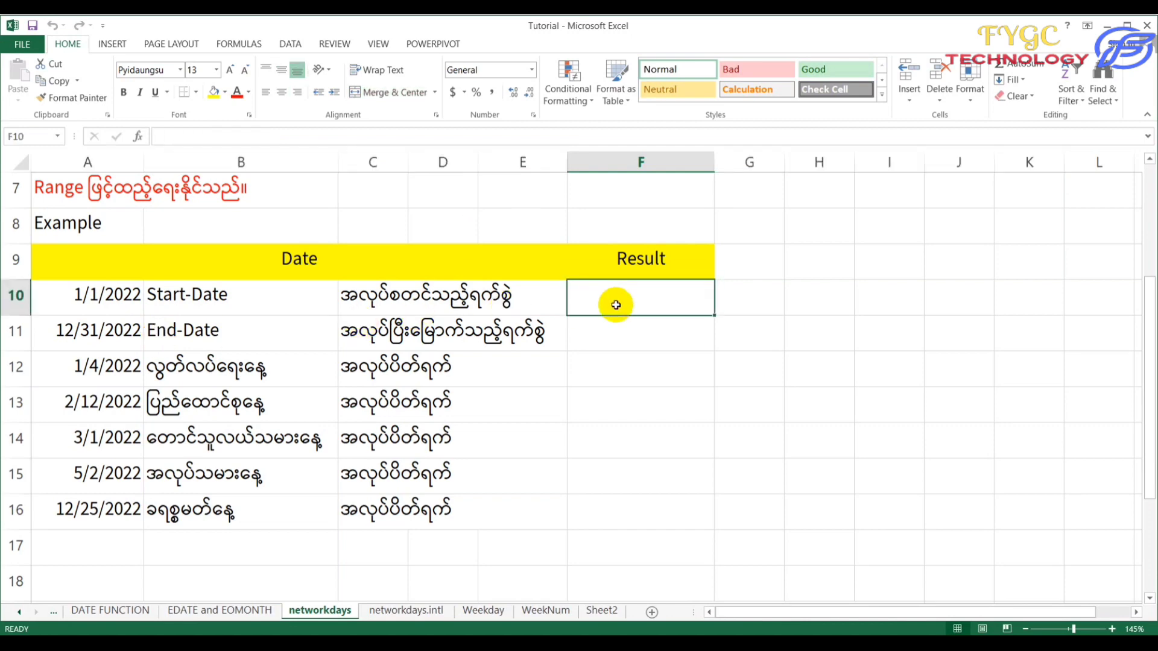
text(=)
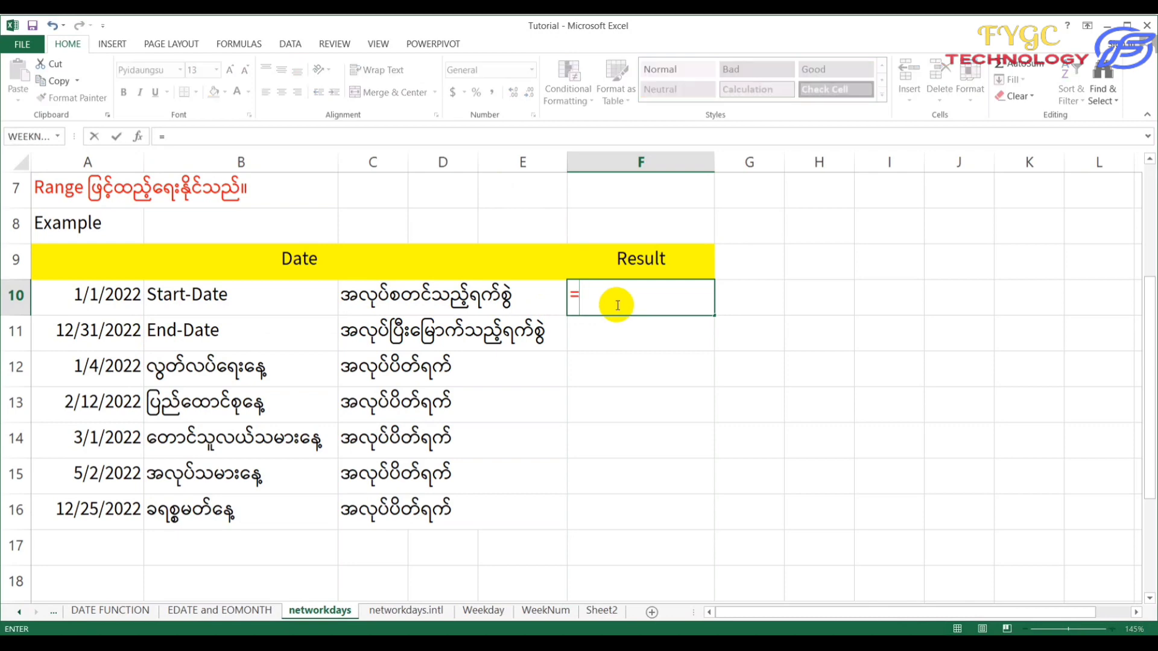
text(ne)
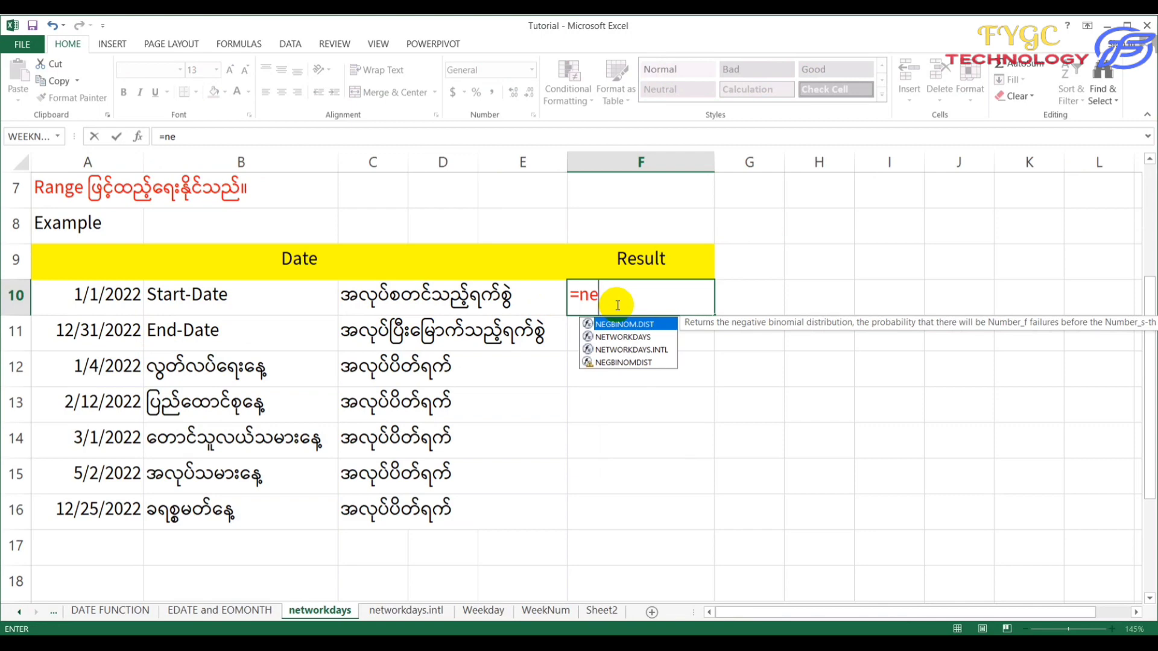
text(tworkdays)
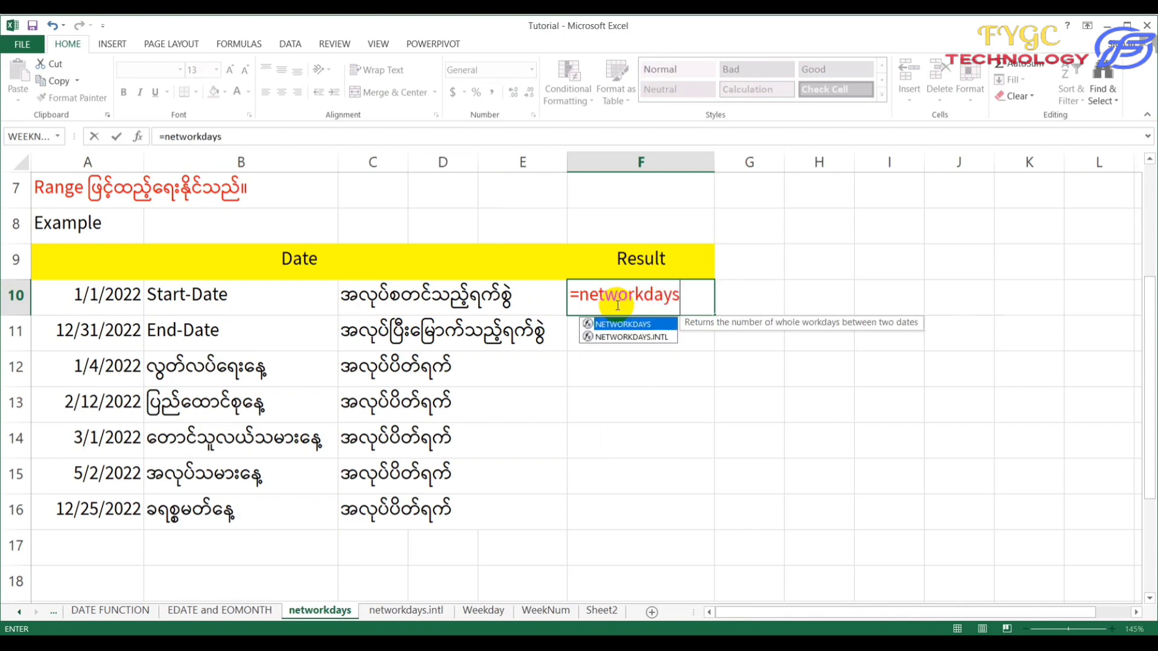
text(()
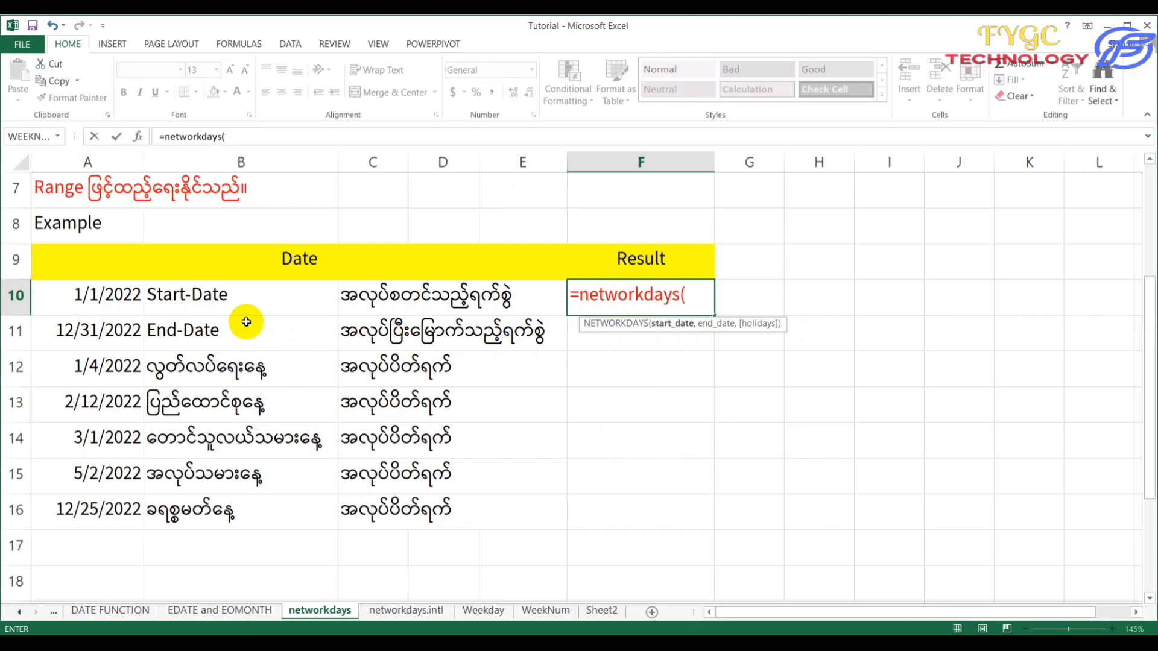
click(101, 305)
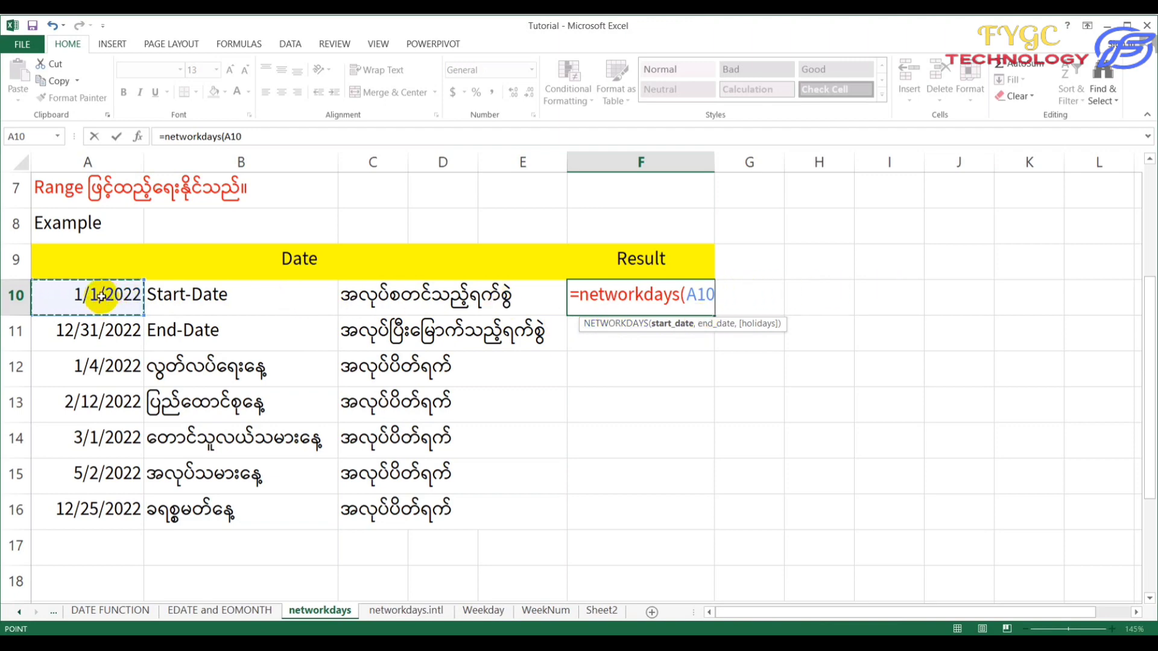
text(,)
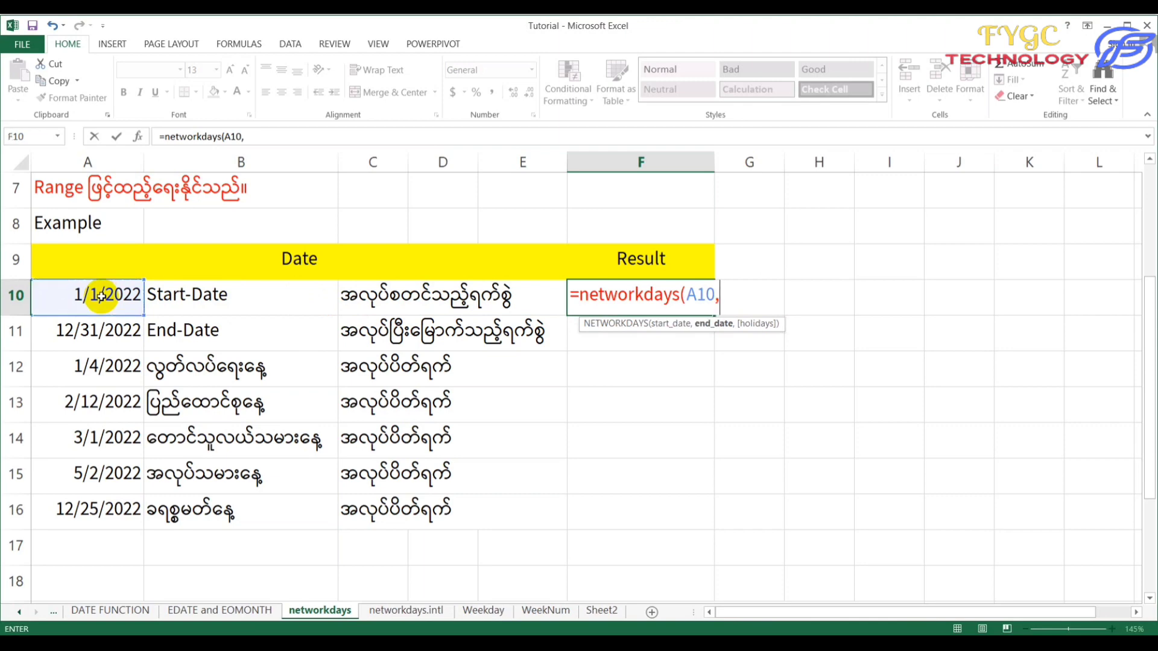
click(112, 330)
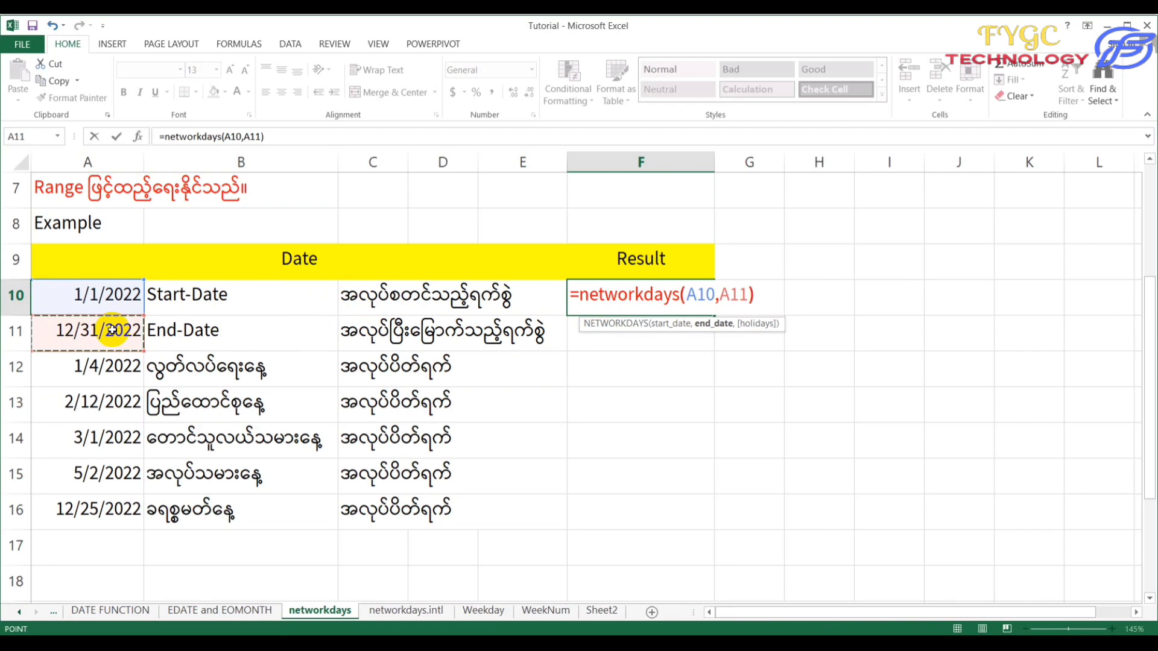
text())
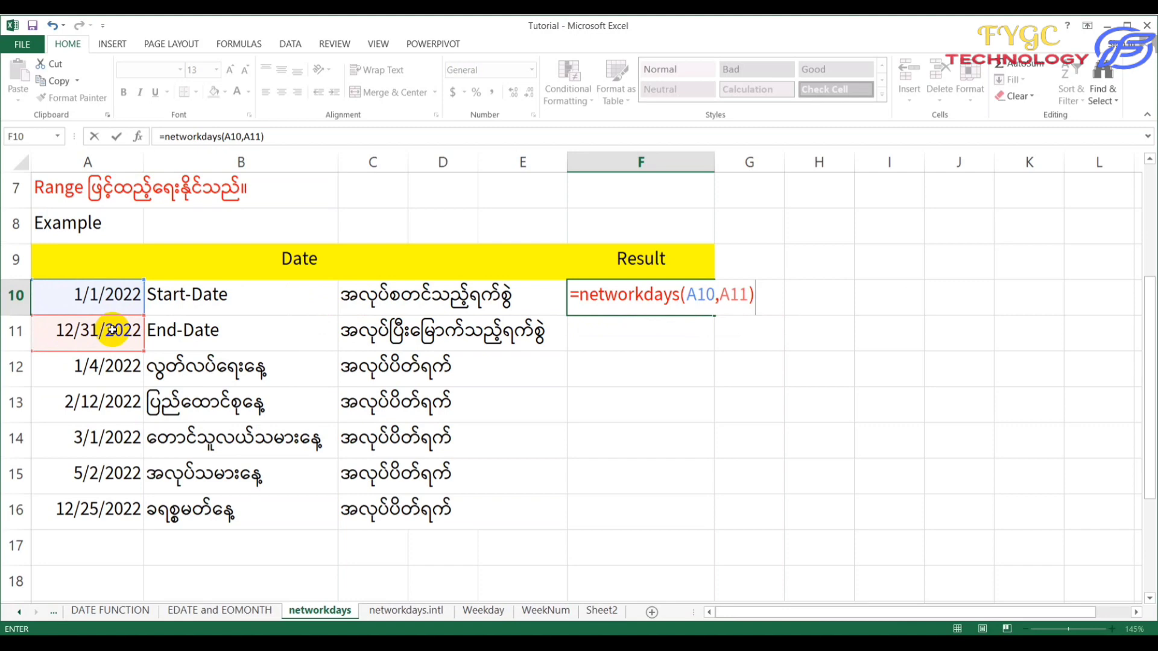
key(Return)
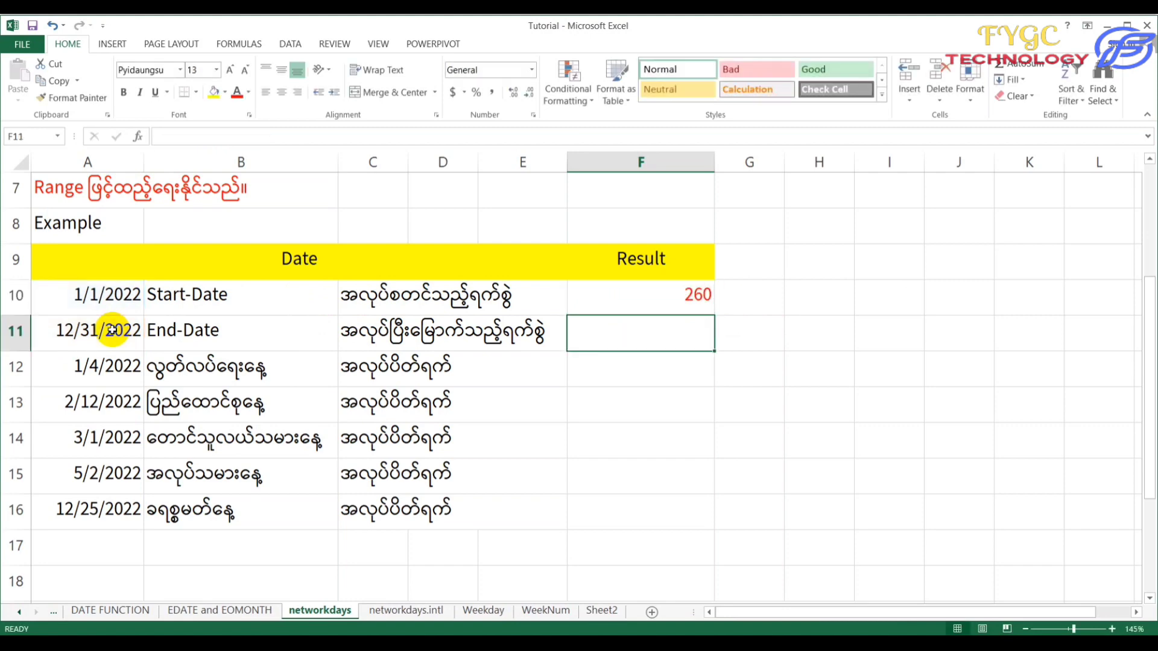
click(691, 293)
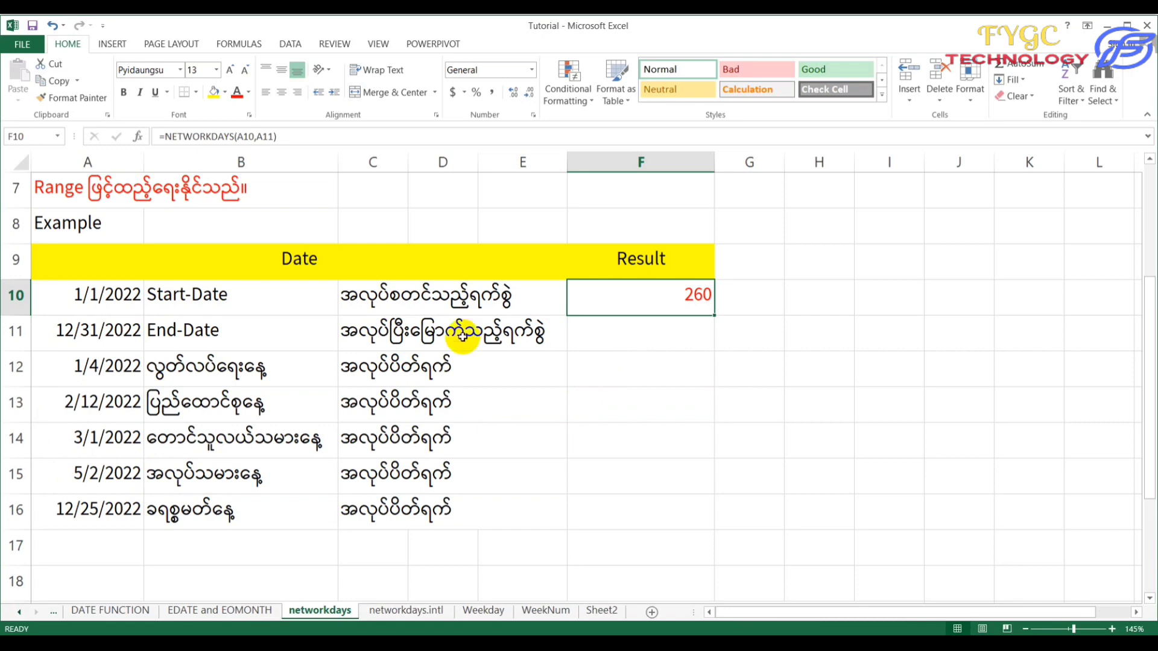
Step: Enter =networdays(A10,A11,A12) in F11 to count the workdays with the 1/4/2022 date as the single holiday
scroll(401, 335, up, 2)
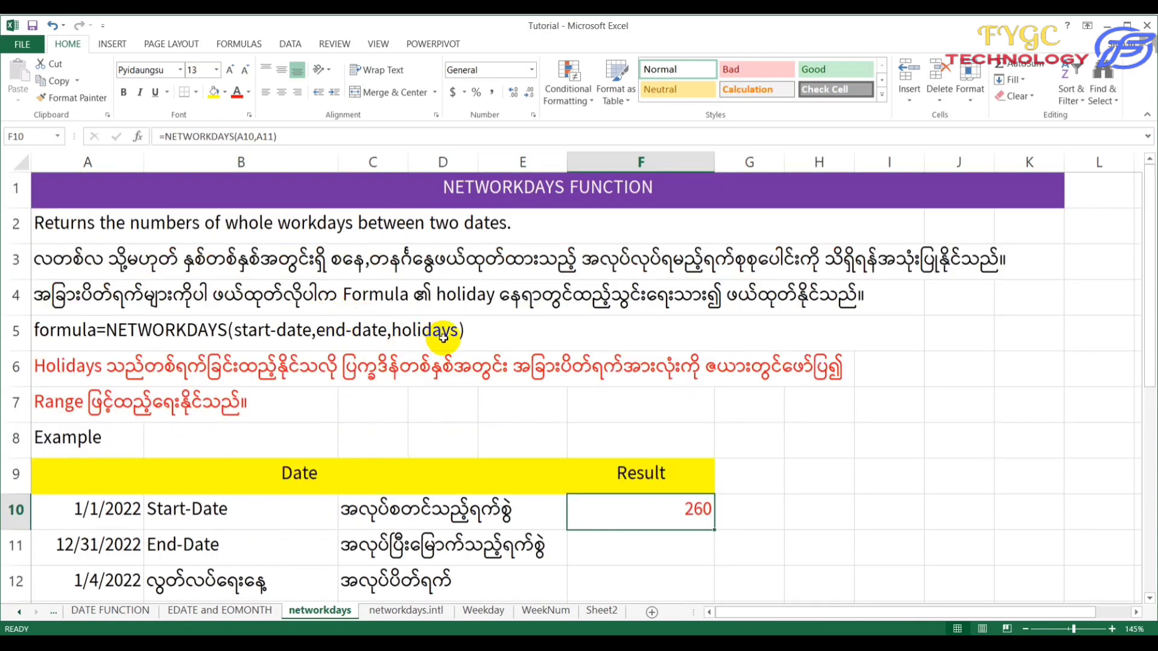
scroll(444, 337, down, 1)
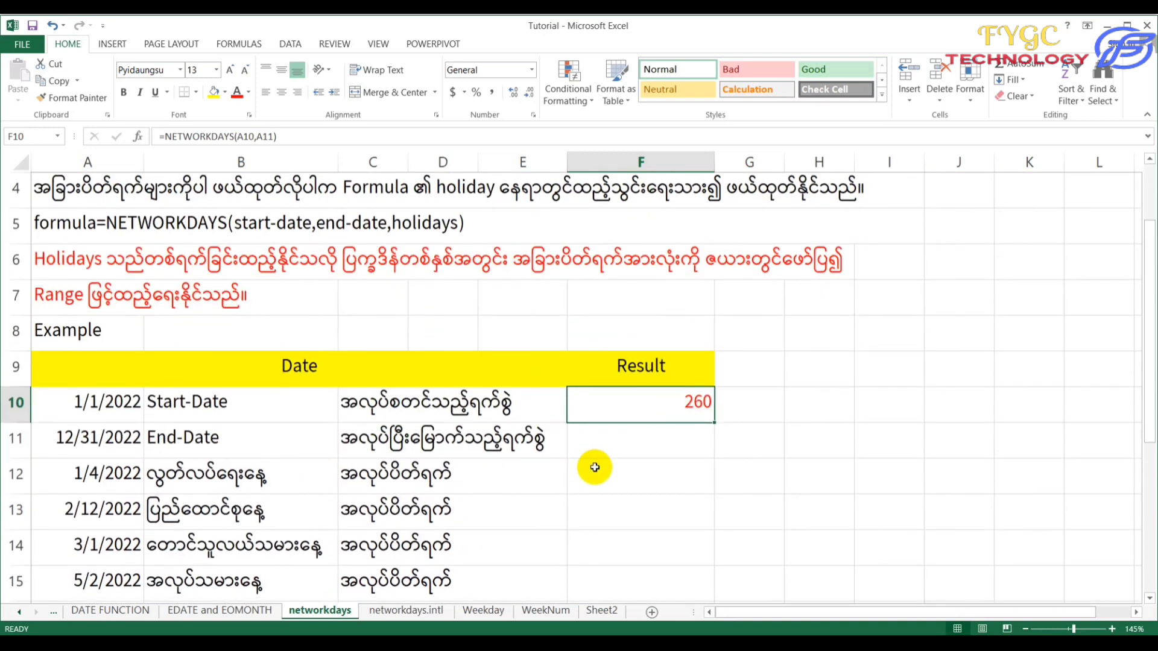
click(640, 445)
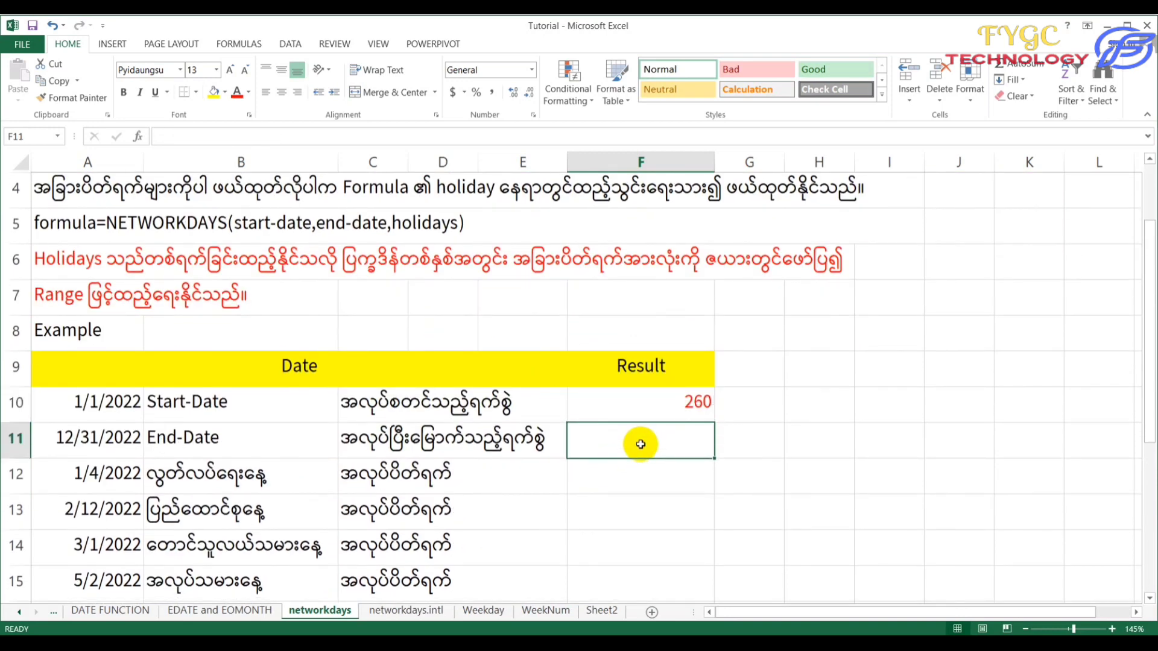
text(=)
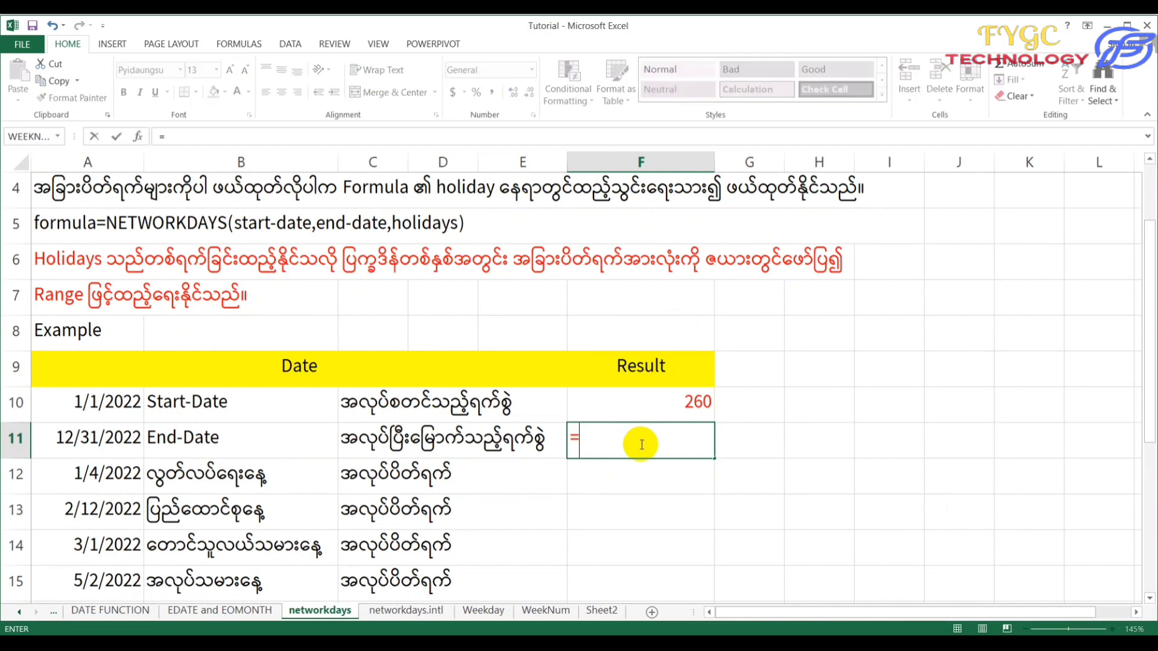
text(ne)
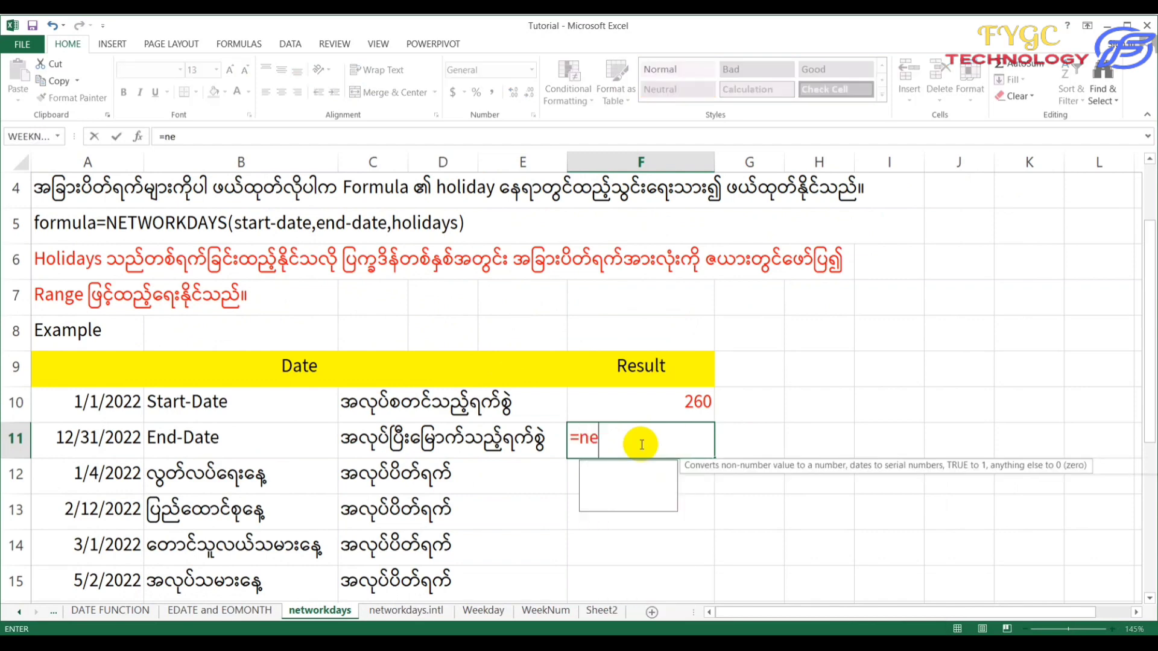
text(tworkdays()
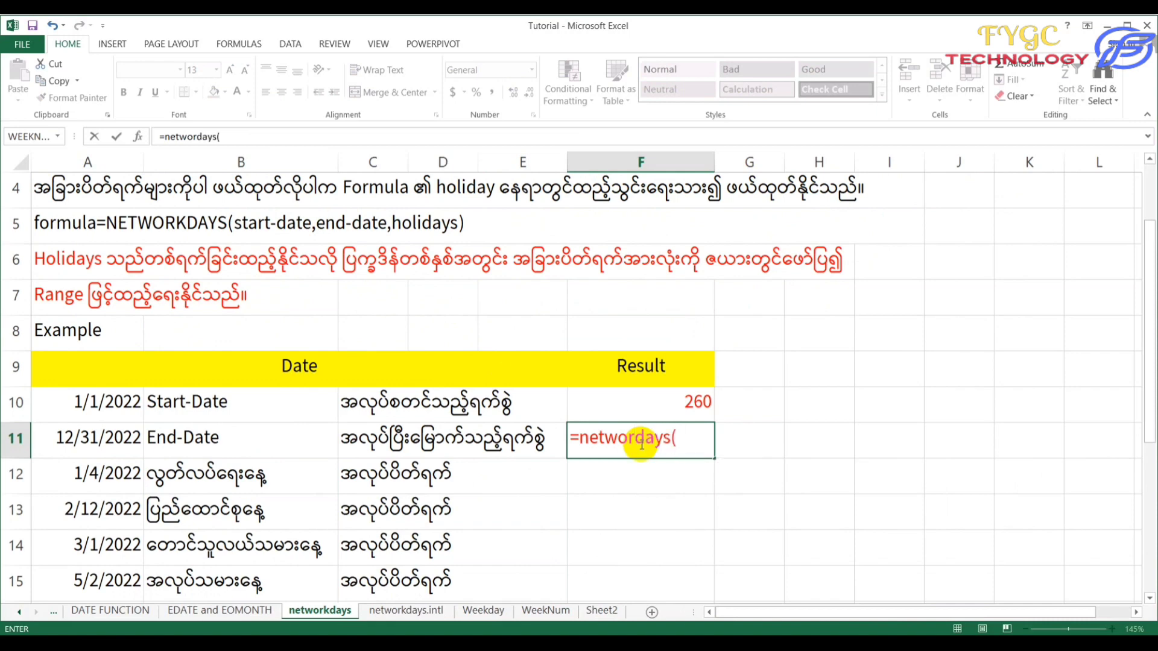
click(95, 403)
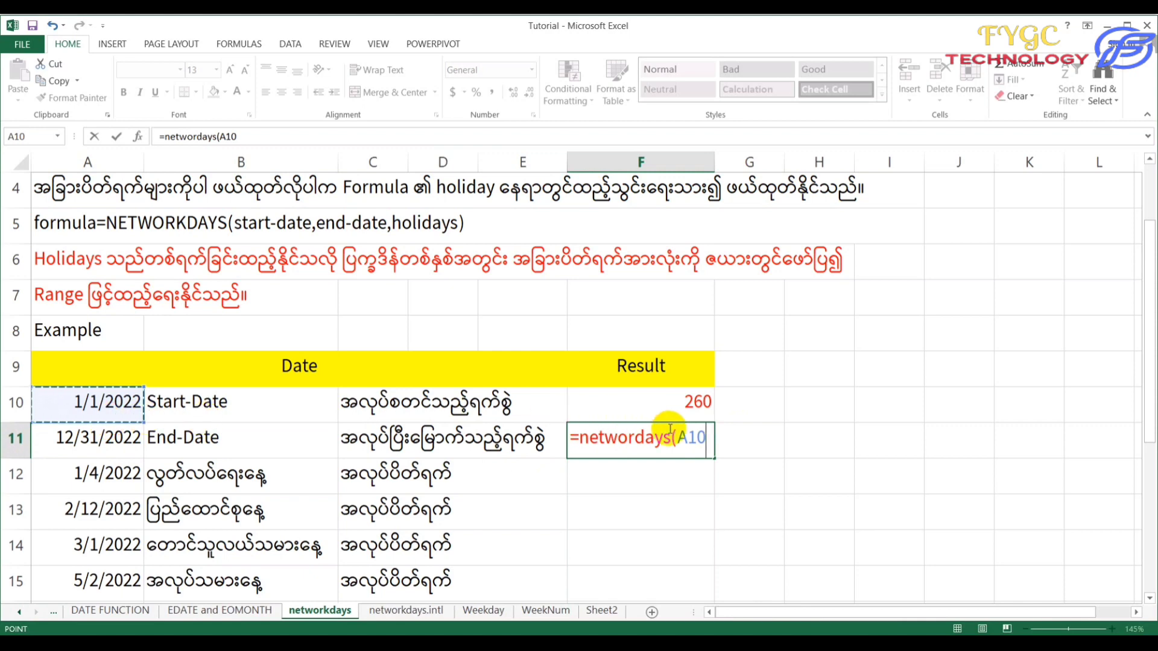
text(,)
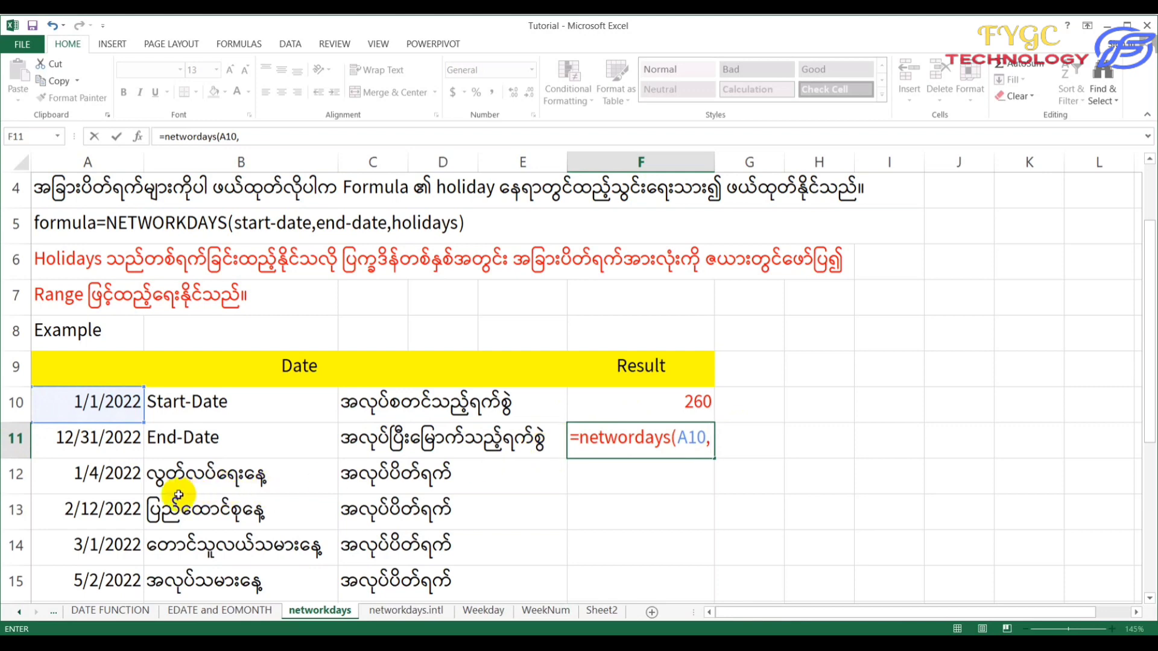
click(97, 447)
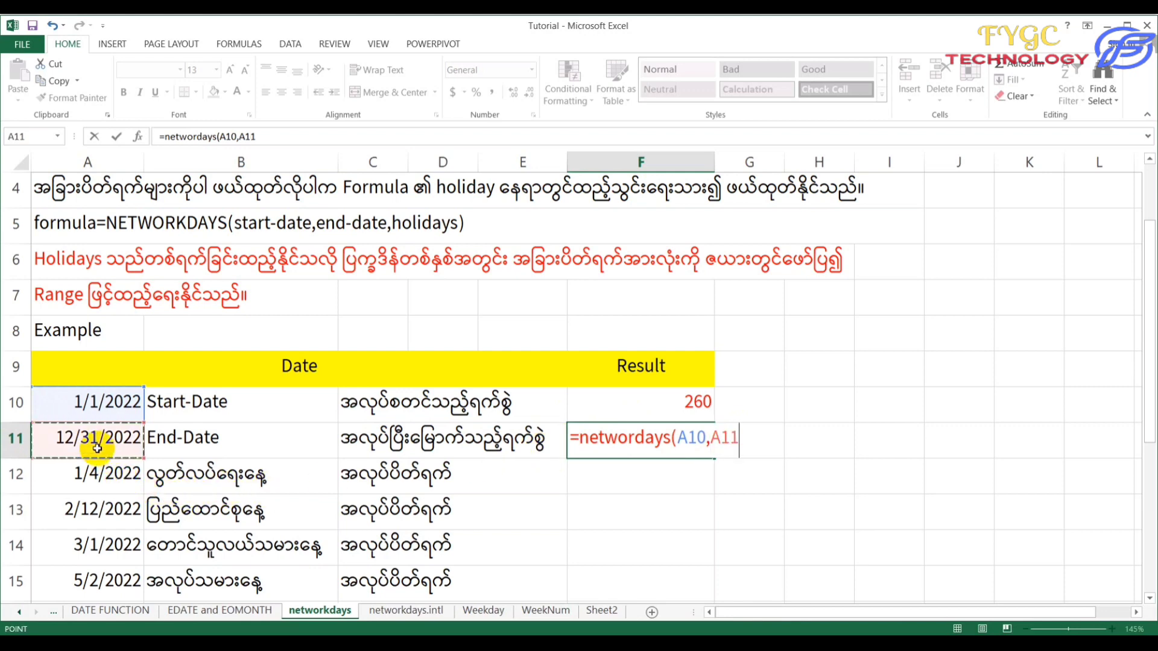
text(,)
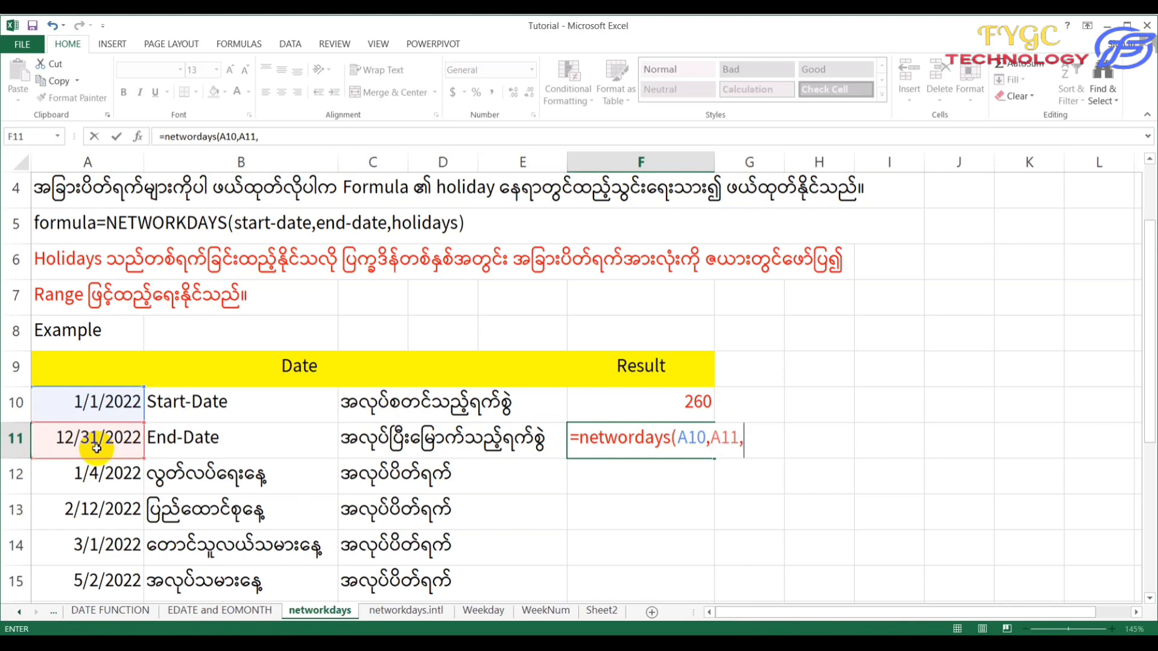
scroll(587, 449, down, 1)
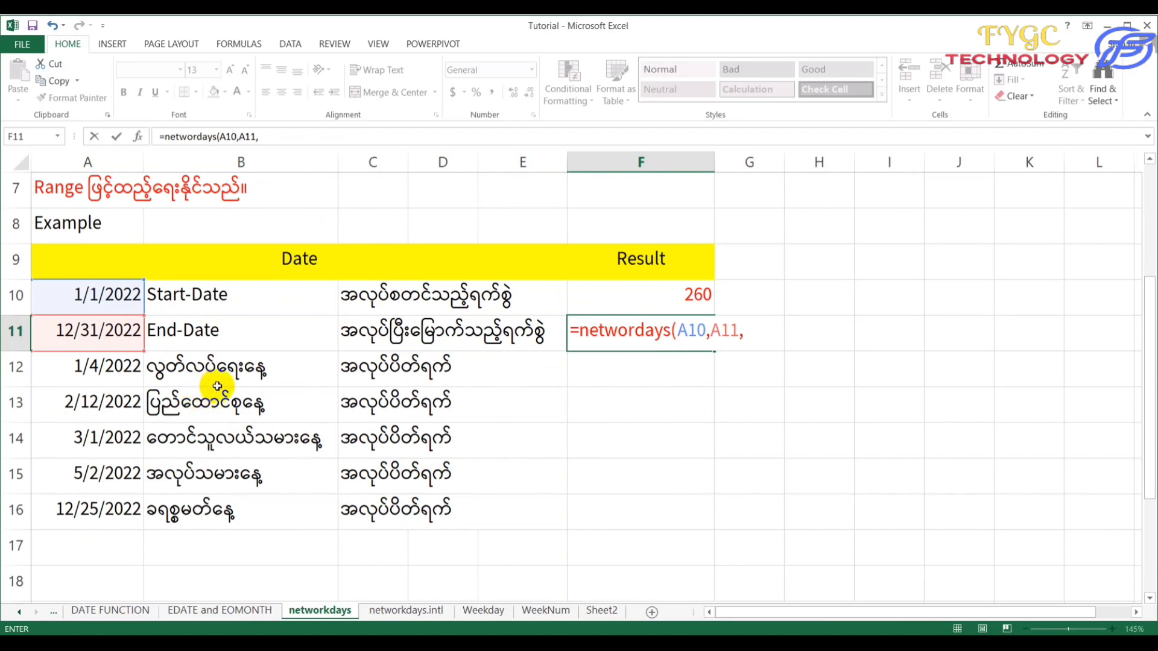
click(119, 374)
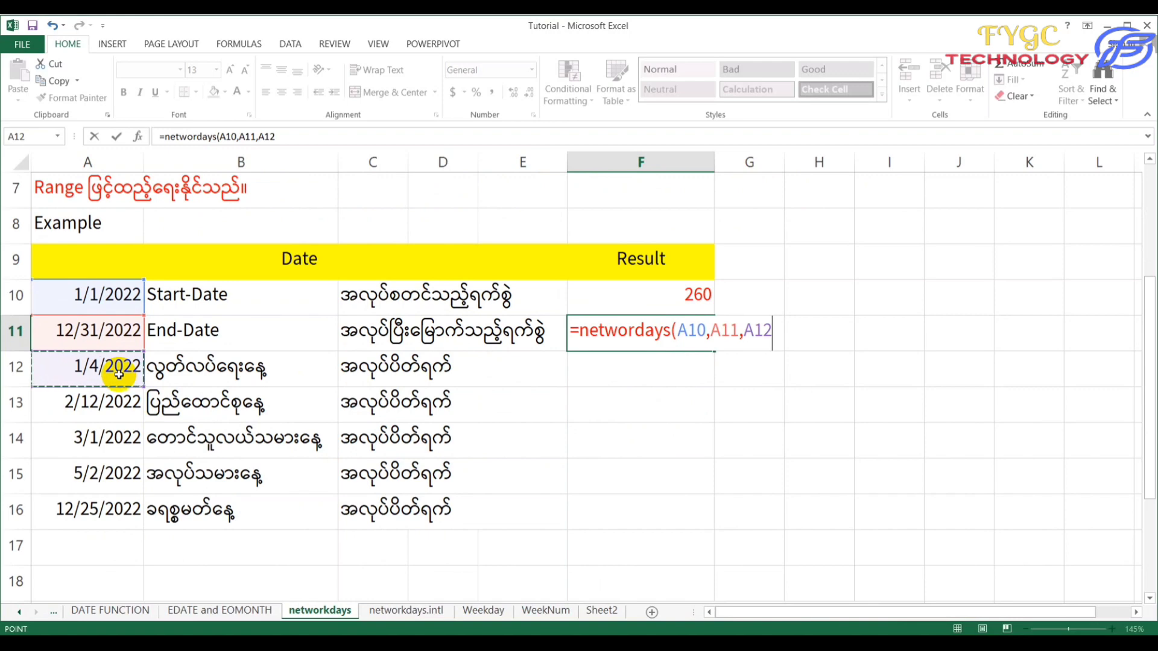
text())
key(Return)
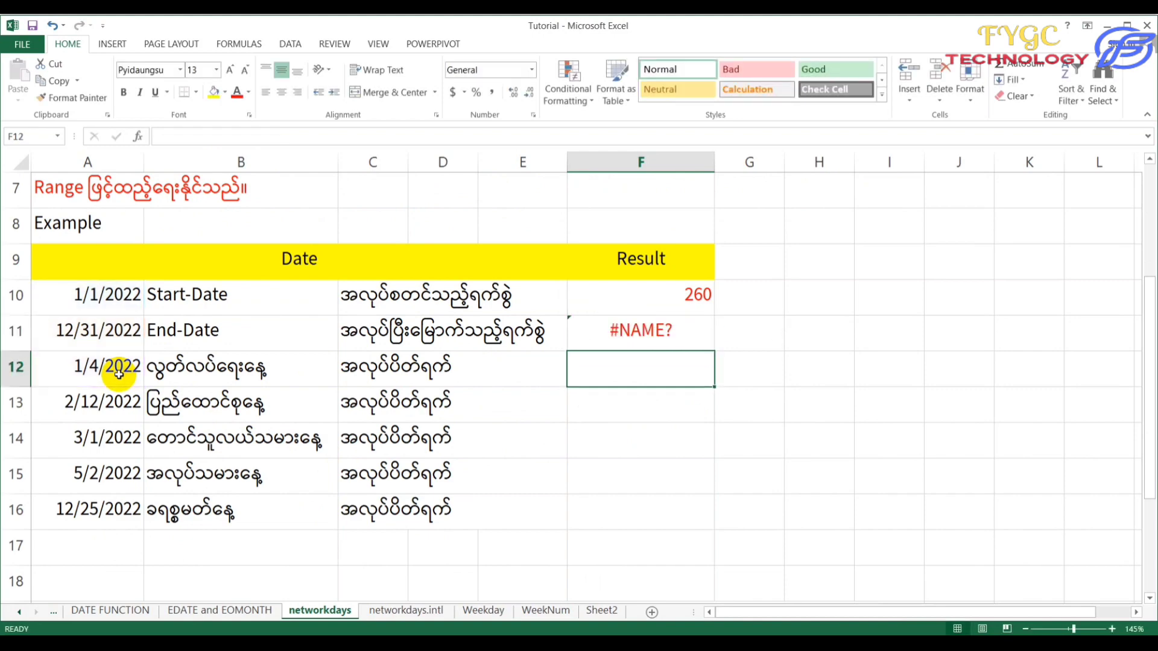
Step: Correct the misspelled function name in the F11 formula to networkdays
double_click(658, 325)
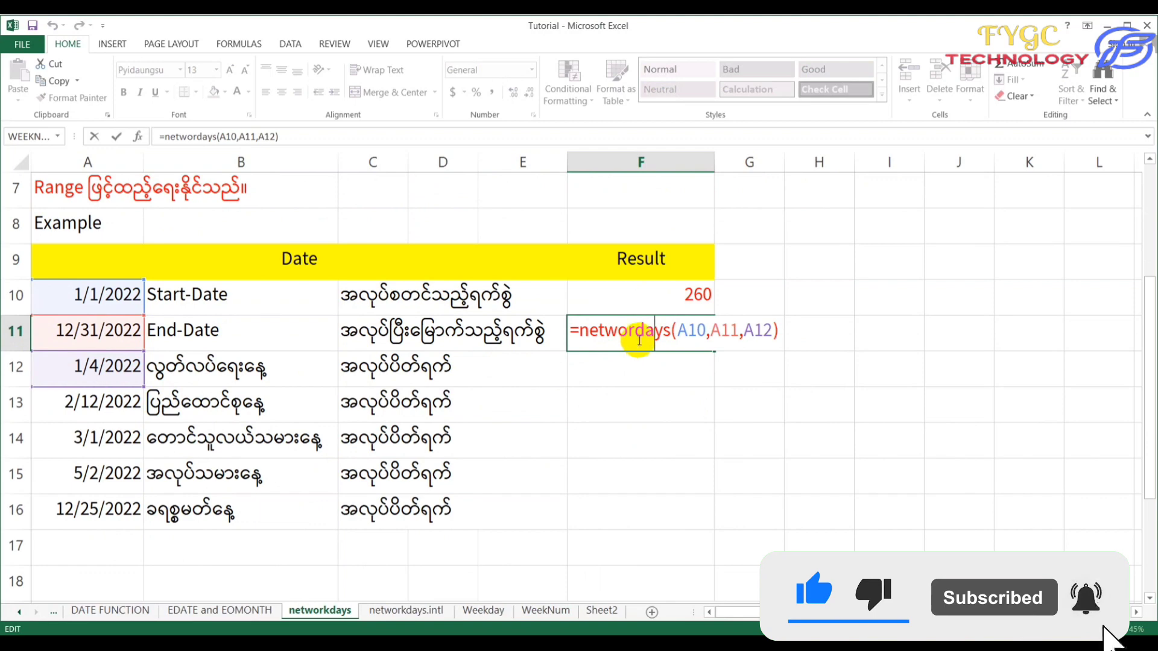
click(636, 330)
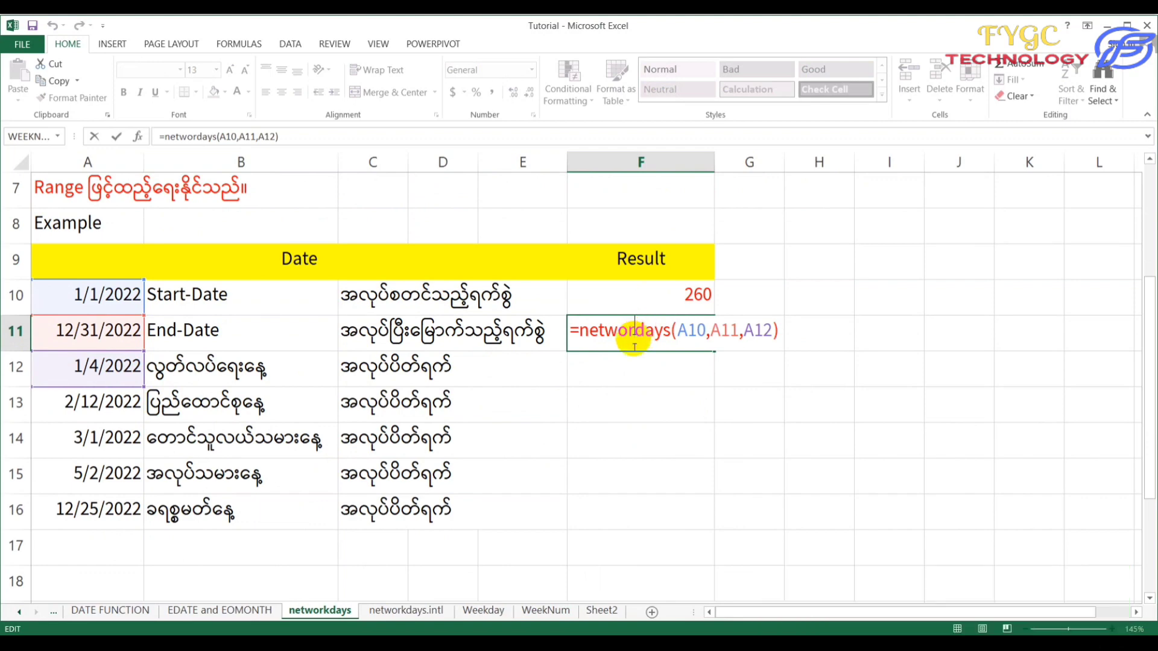
text(k)
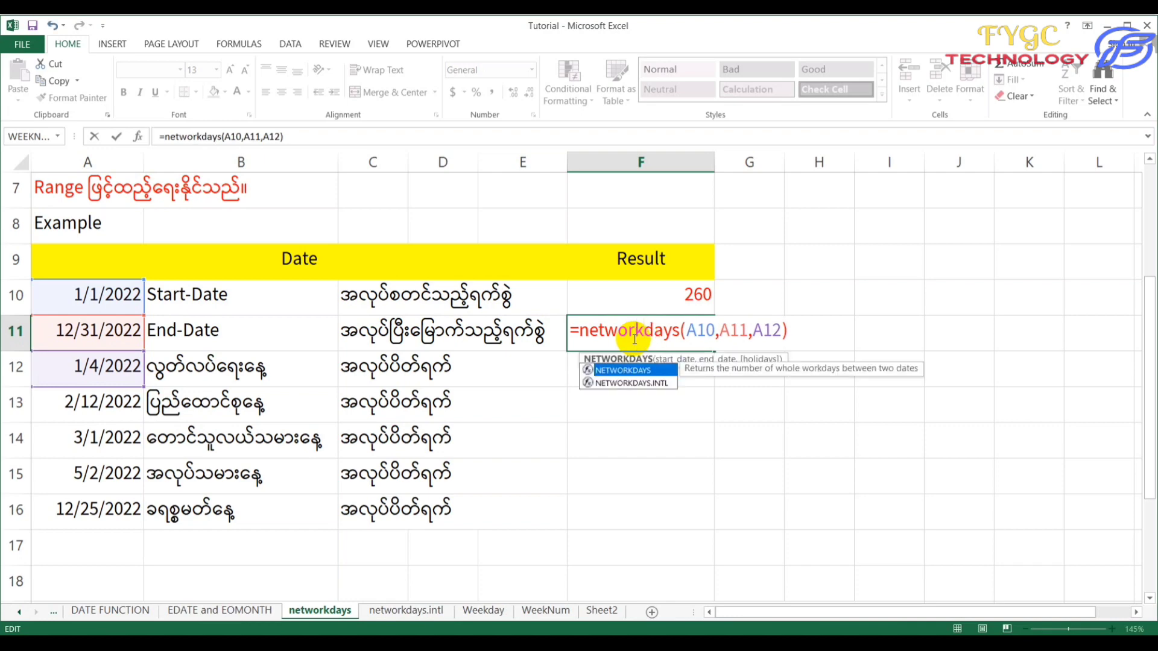
key(Return)
click(633, 338)
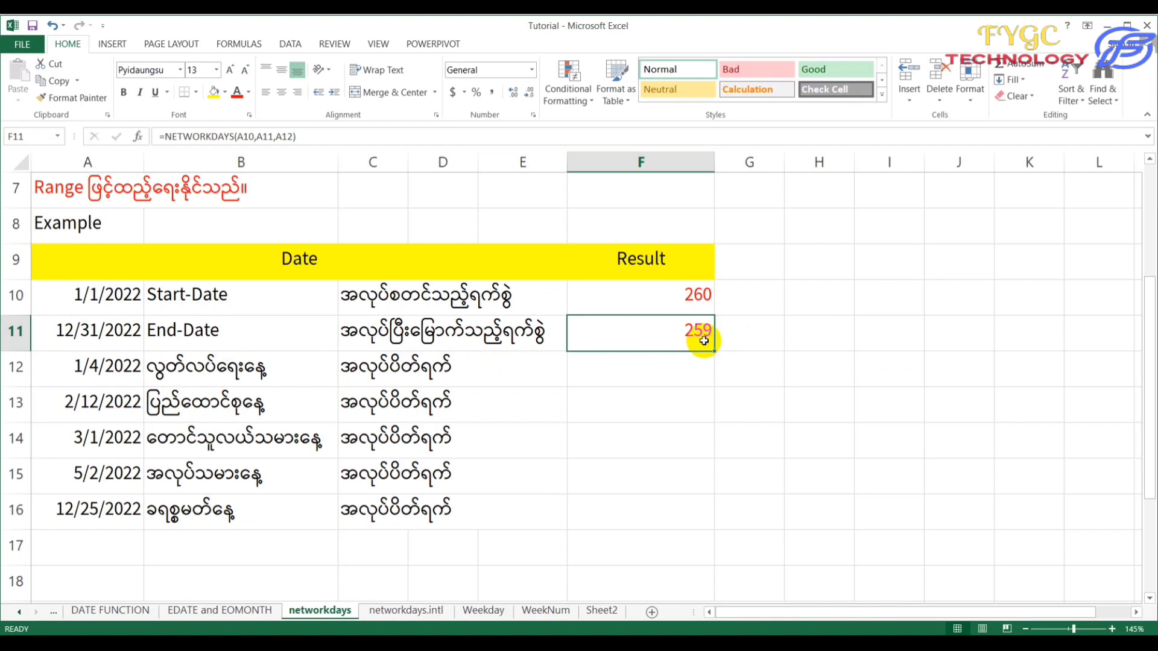
Step: Enter =networkdays(A10,A11,A12:A13) in F12 to count the workdays with the first two holidays excluded as a range
click(700, 365)
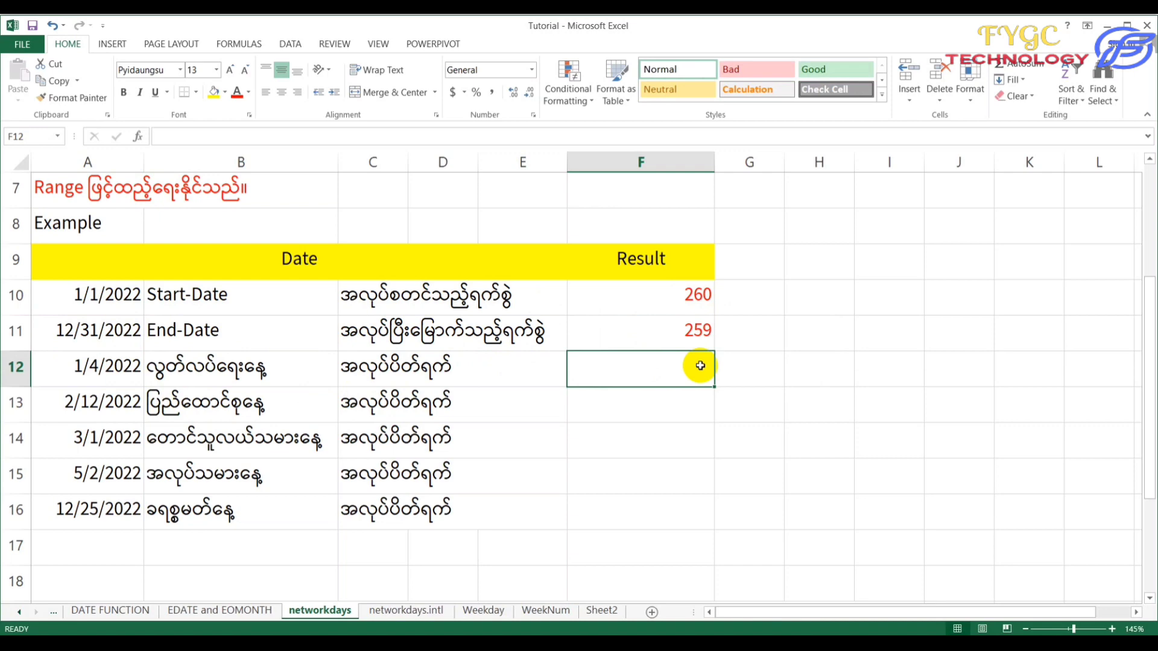
text(=netw)
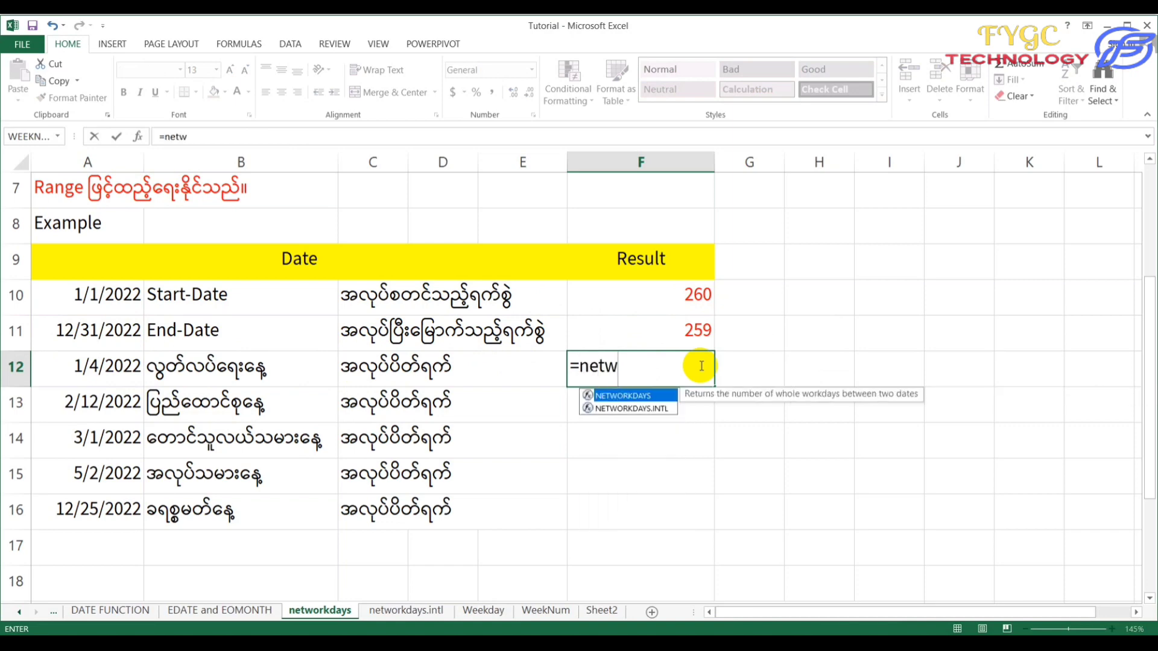
text(orkdays)
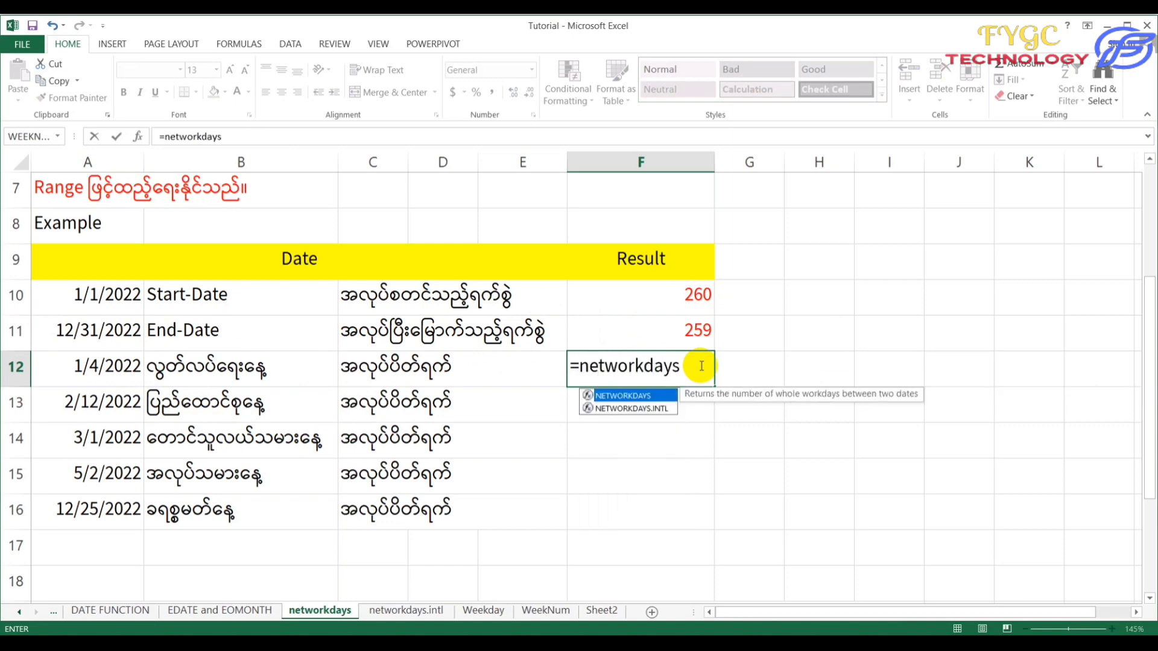
text(()
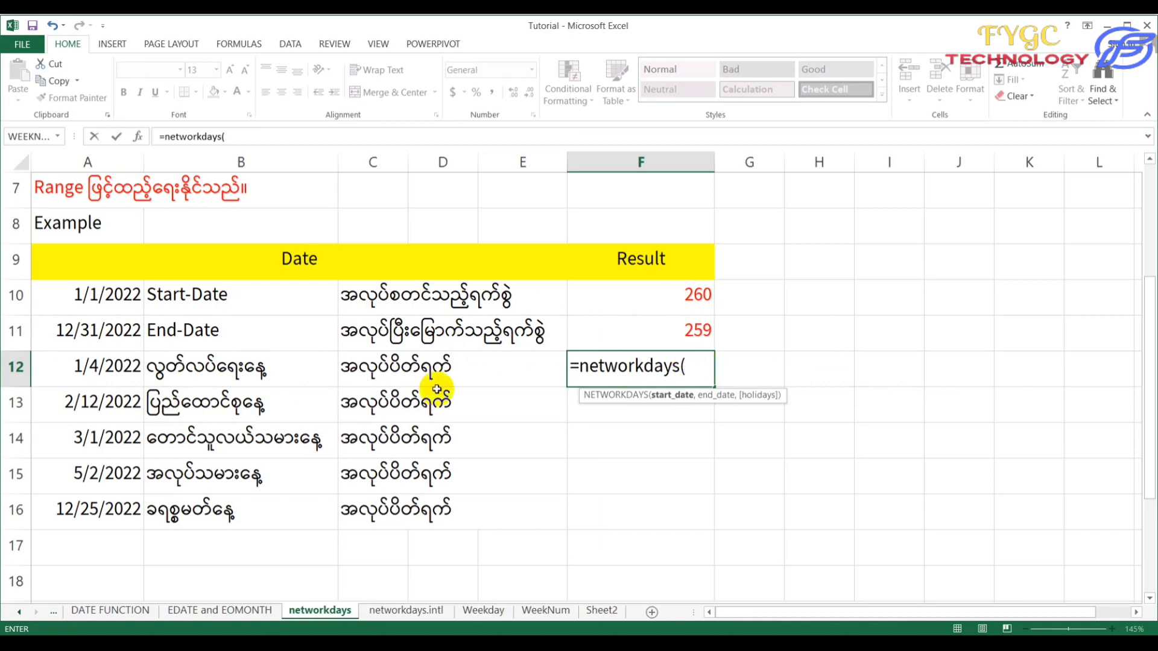
click(106, 295)
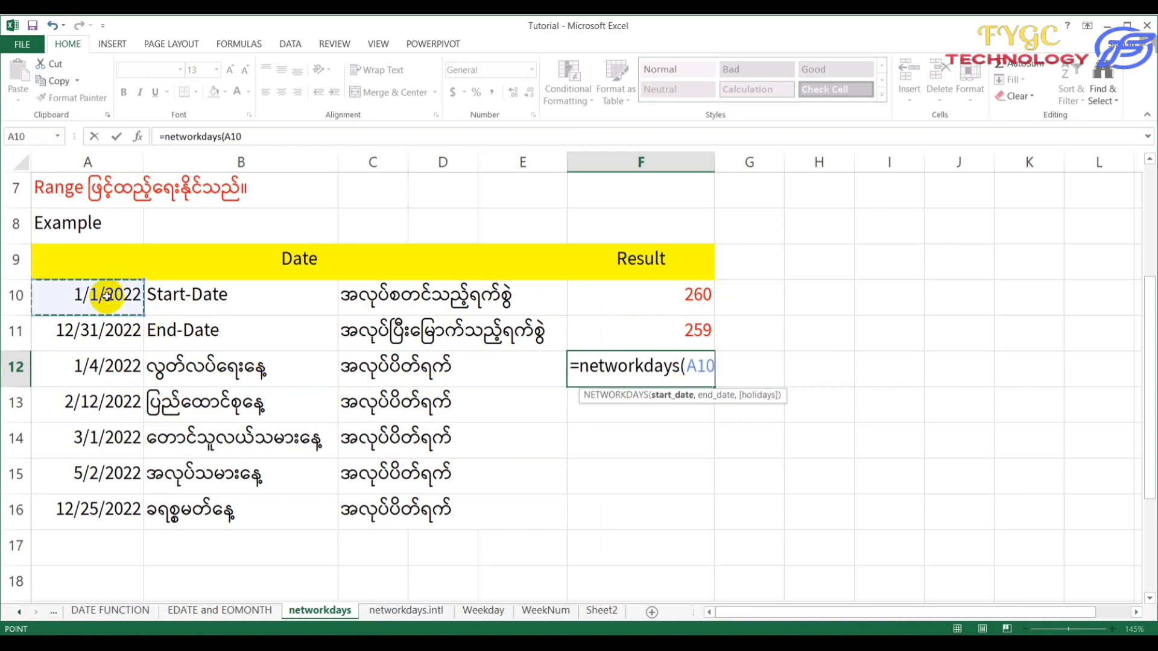
text(,)
click(108, 338)
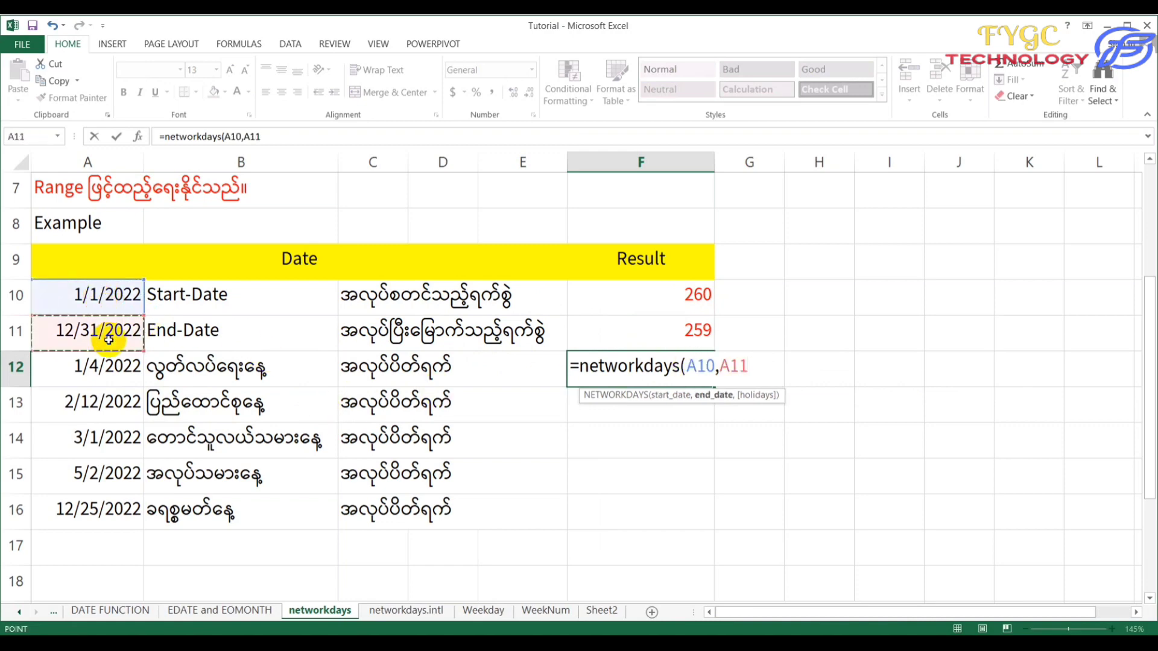
text(,)
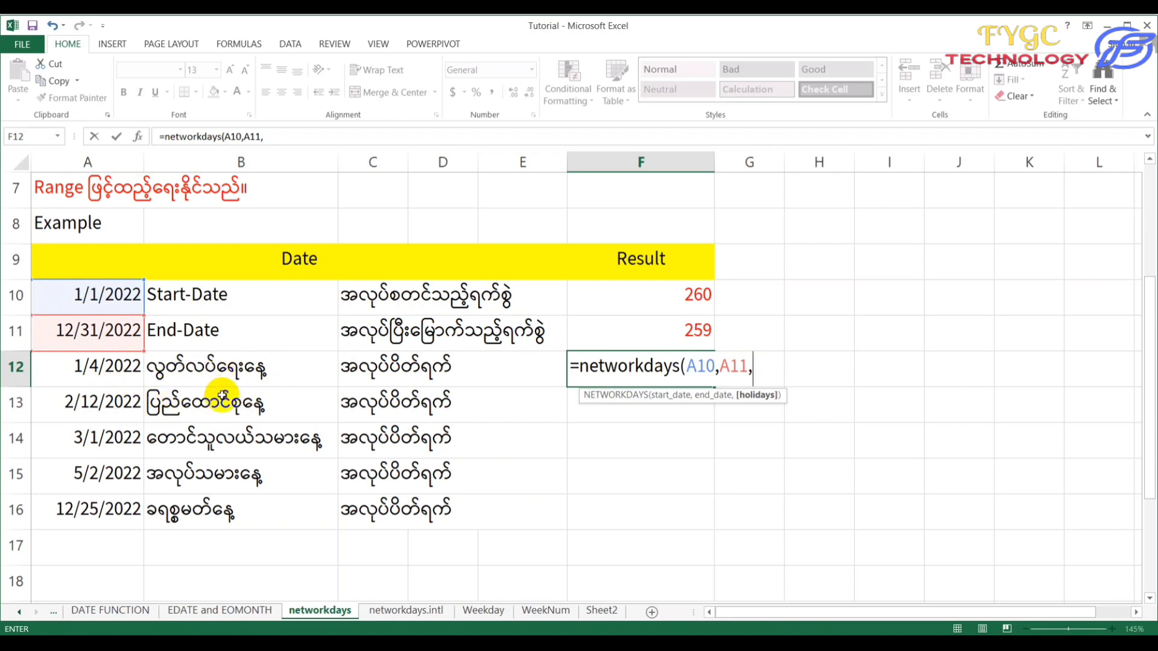
drag(115, 376, 110, 402)
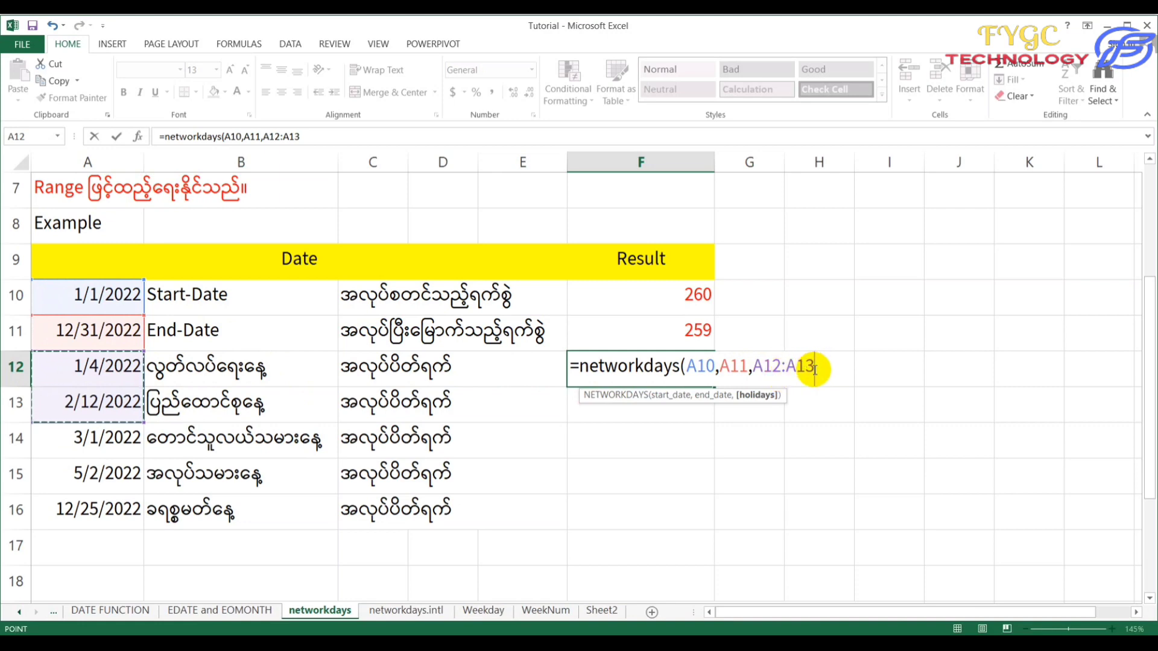
text())
key(Return)
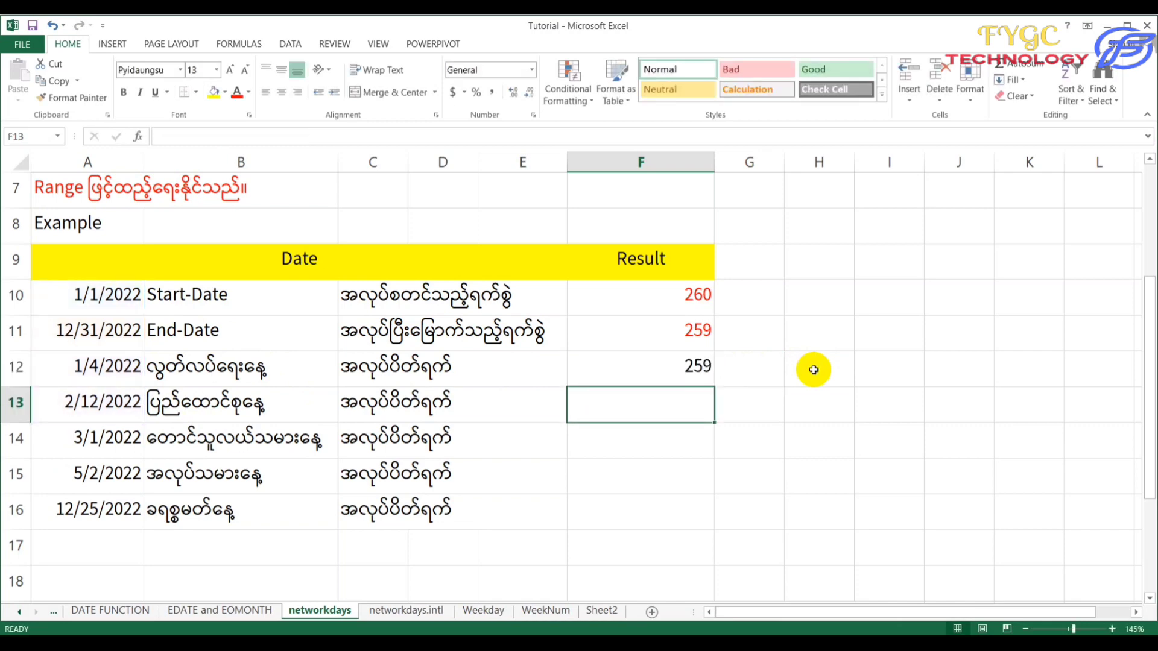
click(646, 367)
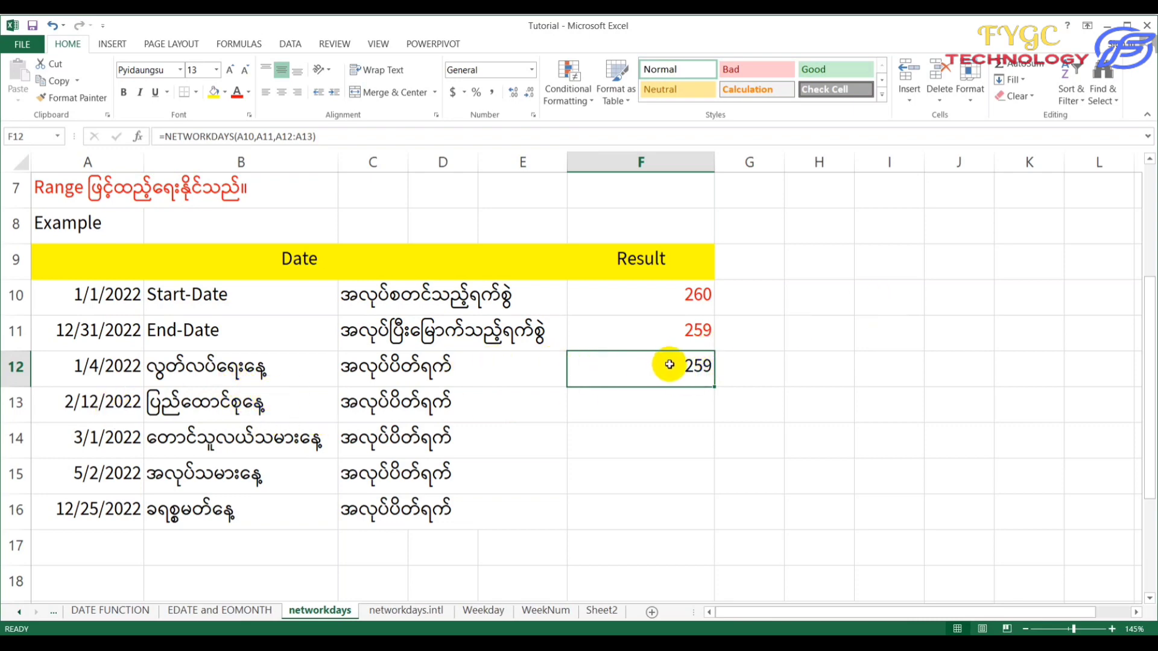
Step: Read the notes below the date table on weekend exclusion and holidays that fall on a weekend
scroll(670, 364, down, 2)
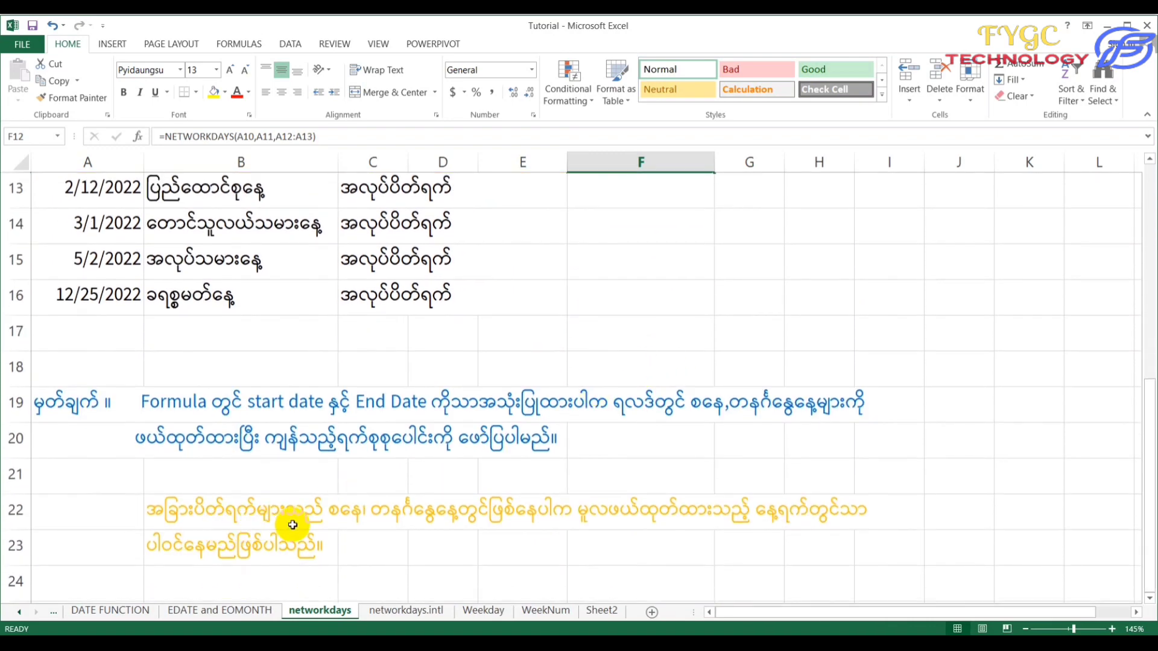
scroll(292, 525, up, 1)
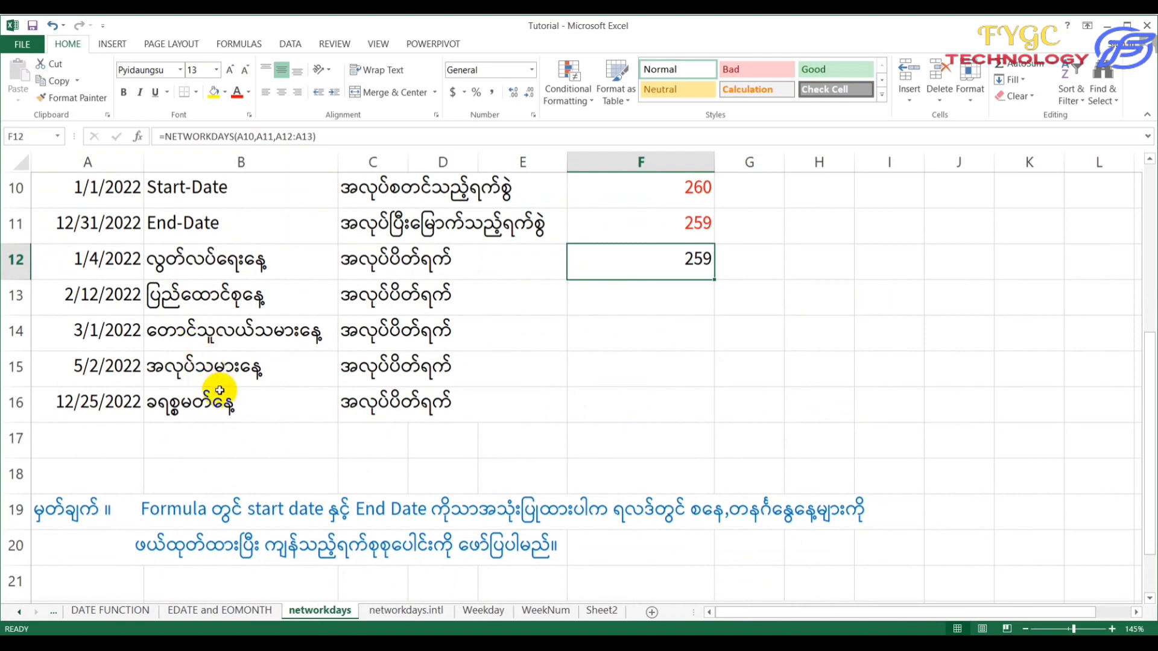
scroll(219, 391, down, 1)
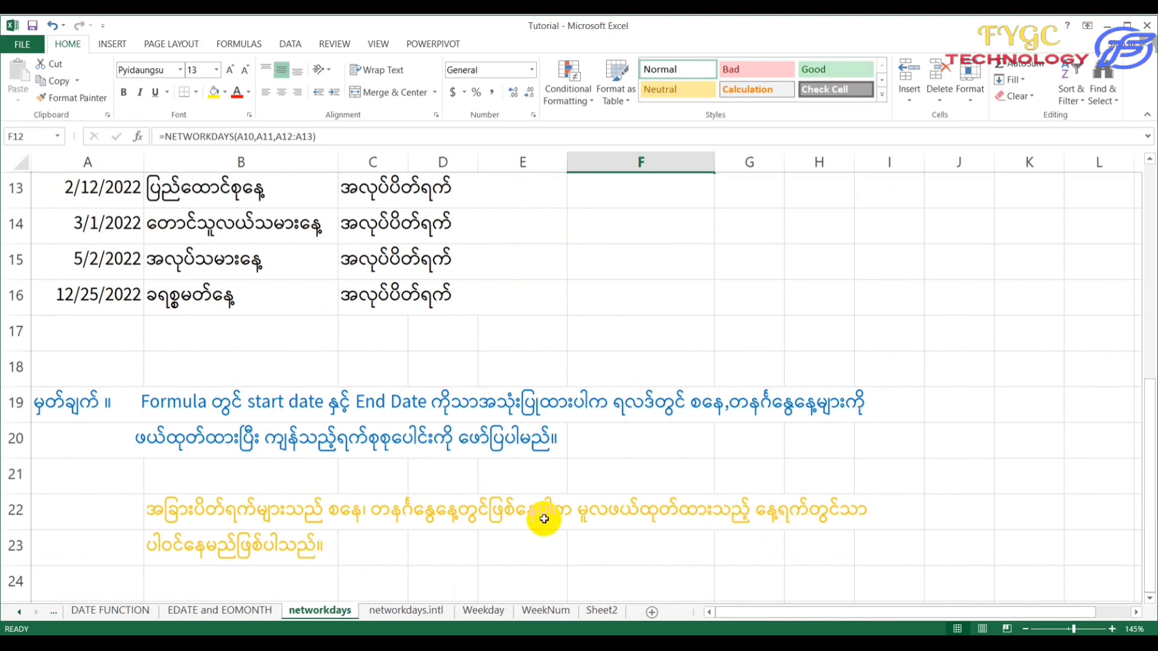
scroll(544, 515, up, 1)
scroll(543, 517, up, 1)
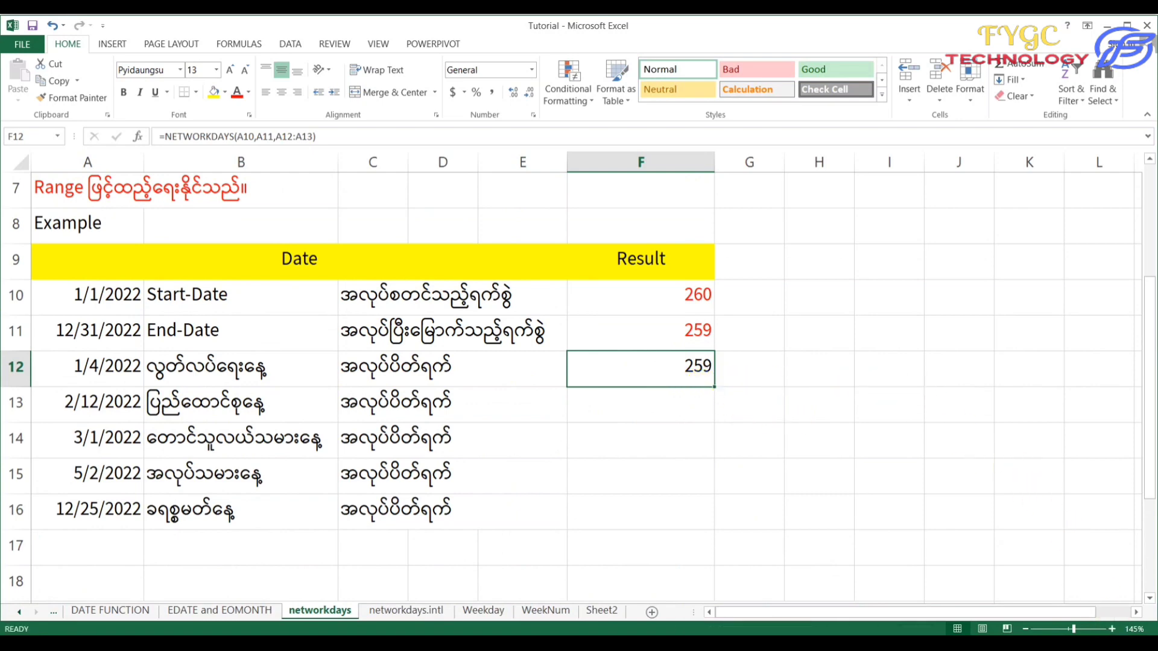
Step: Open the system calendar and go back to February 2022 to check which weekday 2/12/2022 falls on
click(1108, 644)
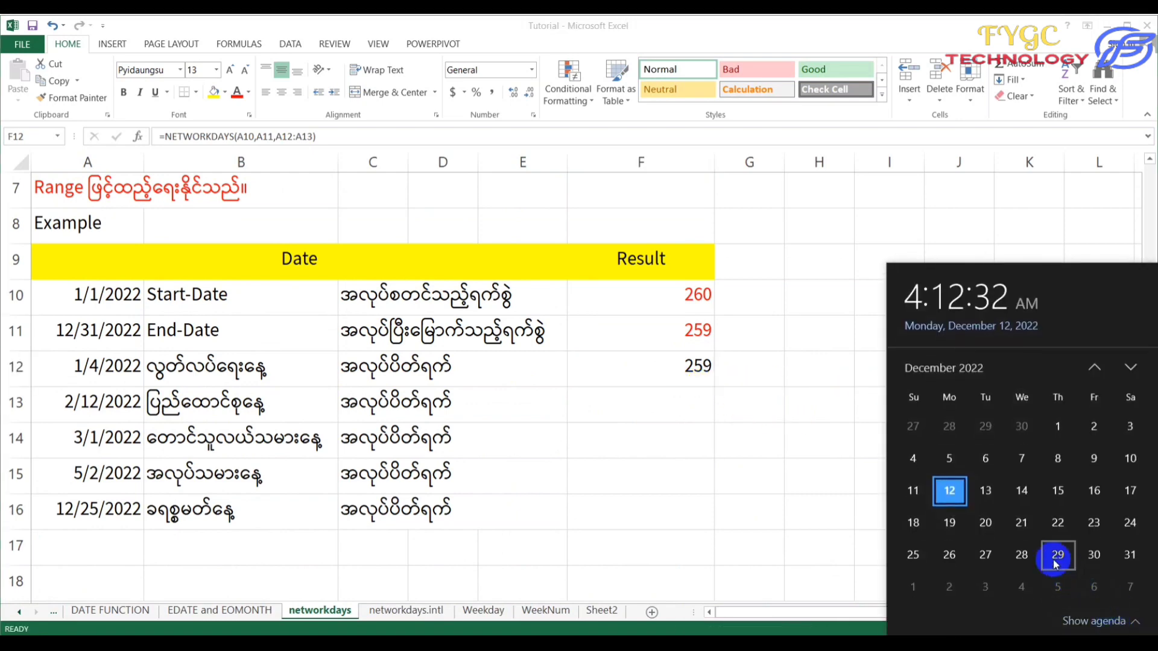
click(1095, 369)
click(1095, 369)
click(1095, 368)
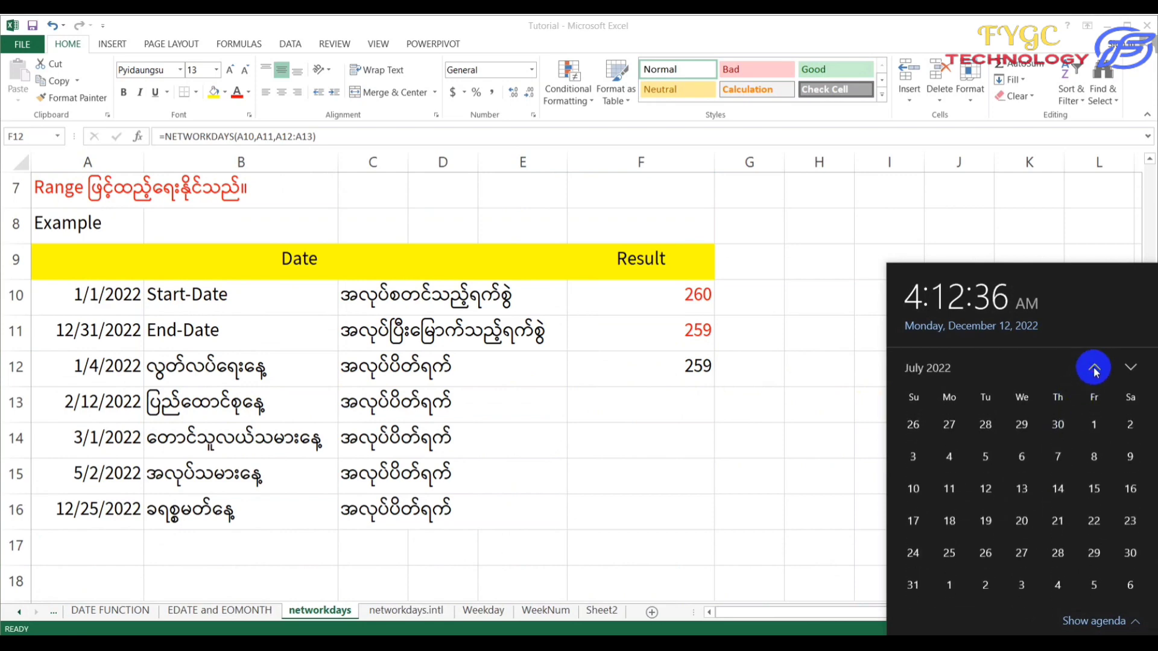
click(1095, 369)
click(1095, 368)
click(1095, 368)
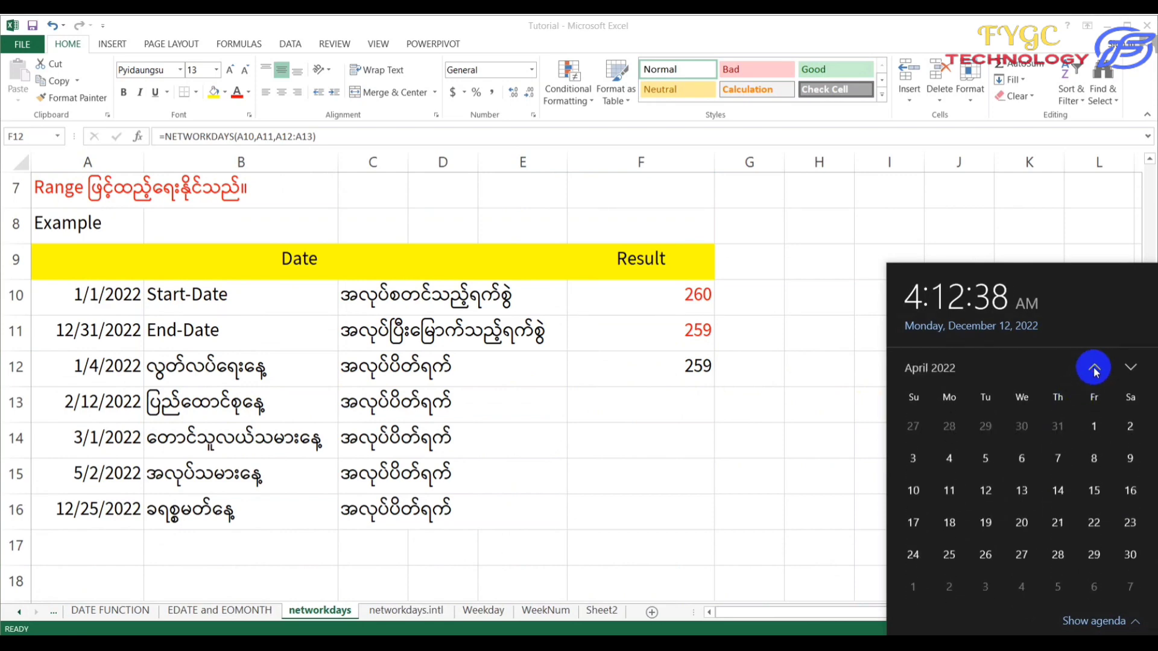
click(1094, 369)
click(1094, 368)
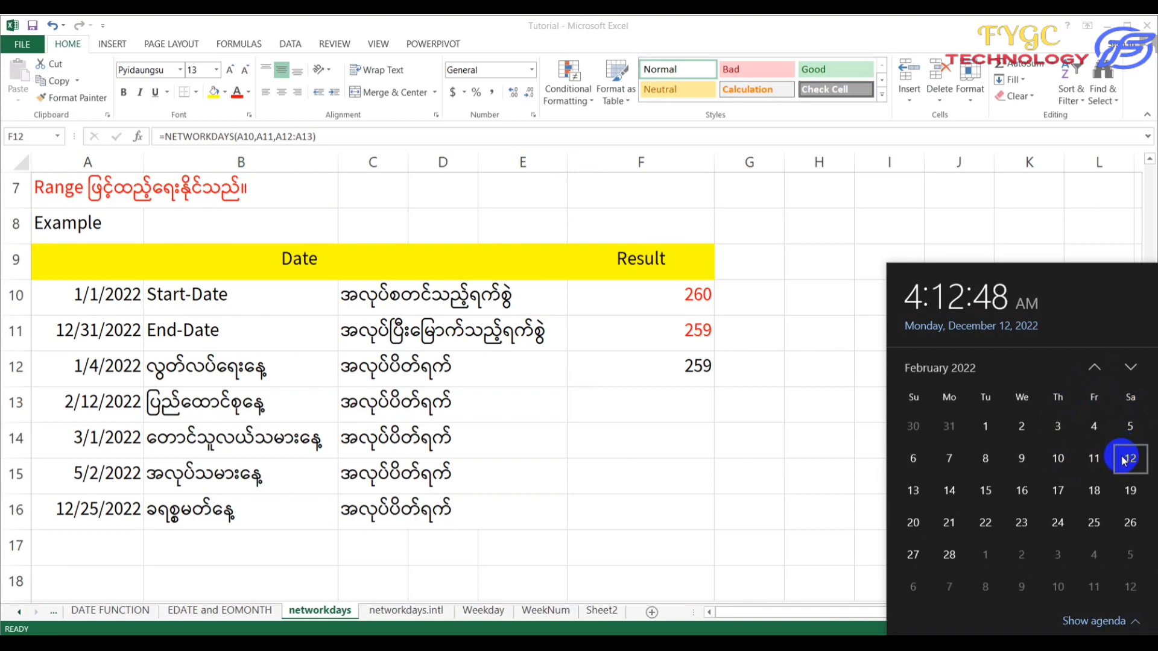
Step: Enter =networkdays(A10,A11,A12:A16) in F13 to count the workdays with all five listed holidays excluded
click(722, 386)
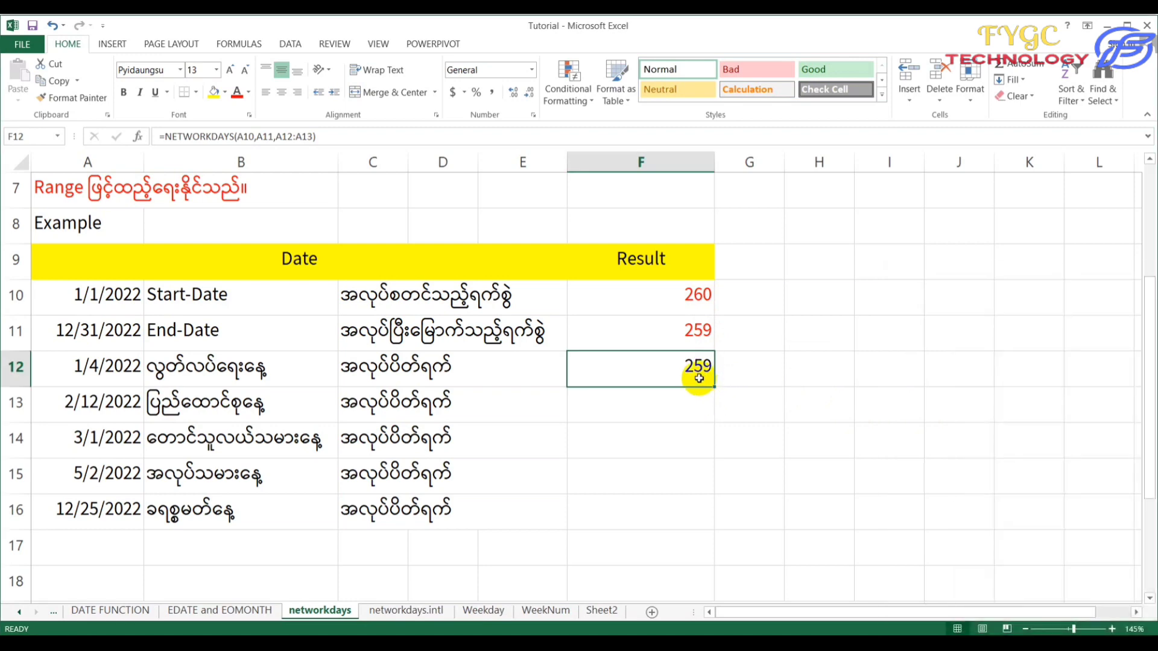
click(659, 402)
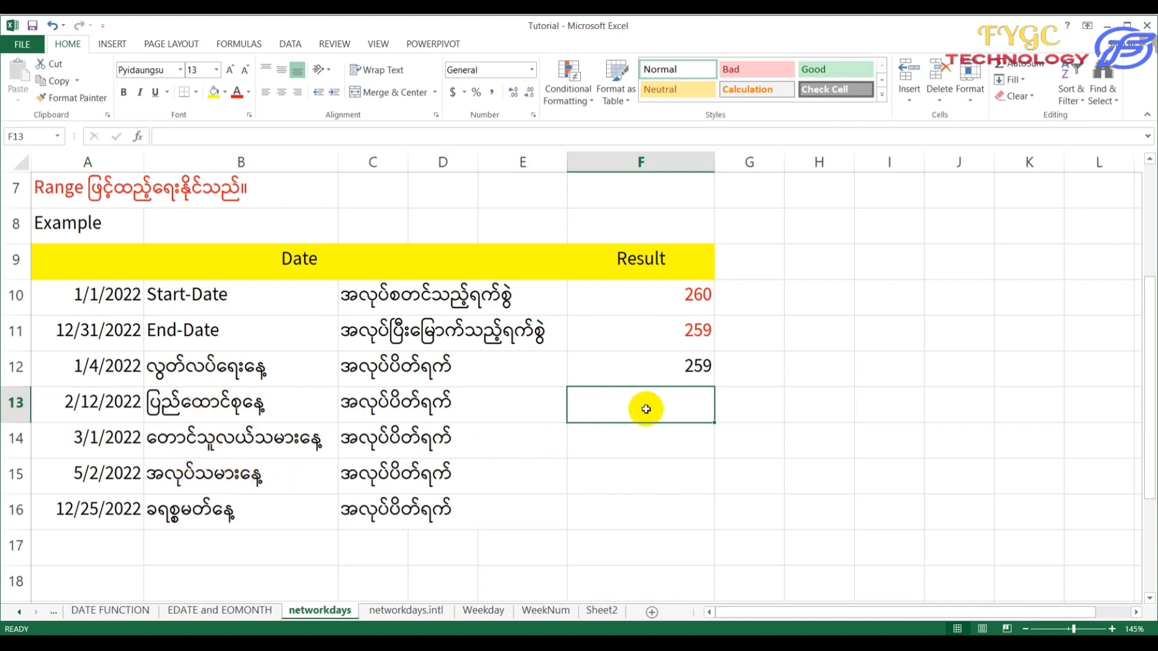
text(=)
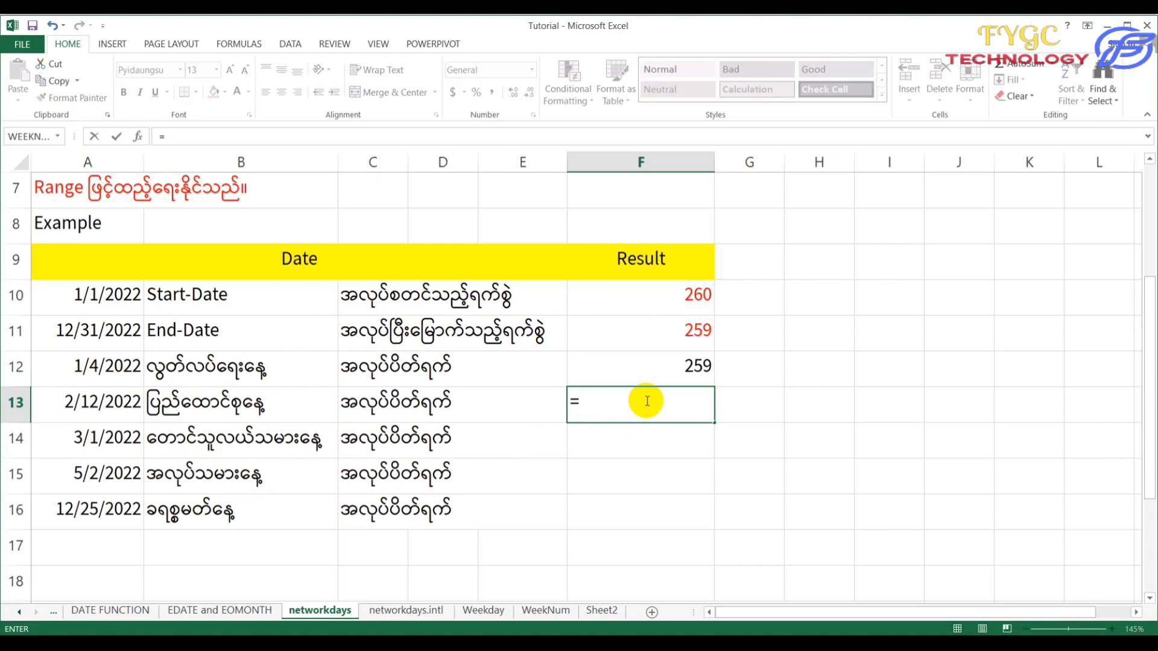
text(netw)
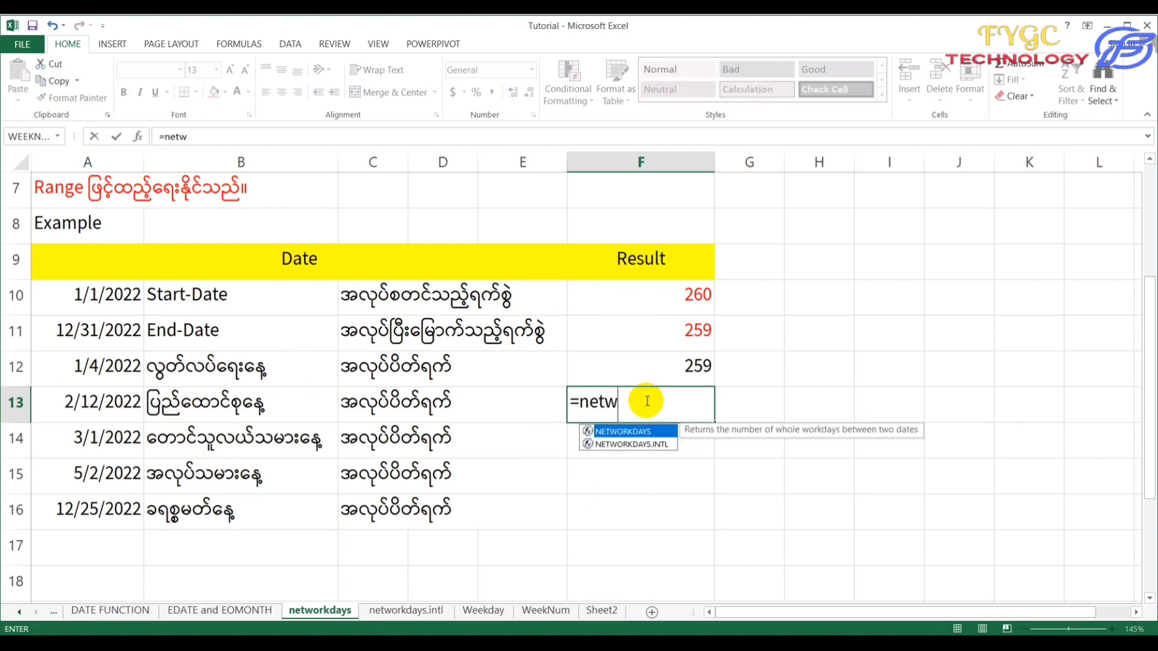
text(orkdays)
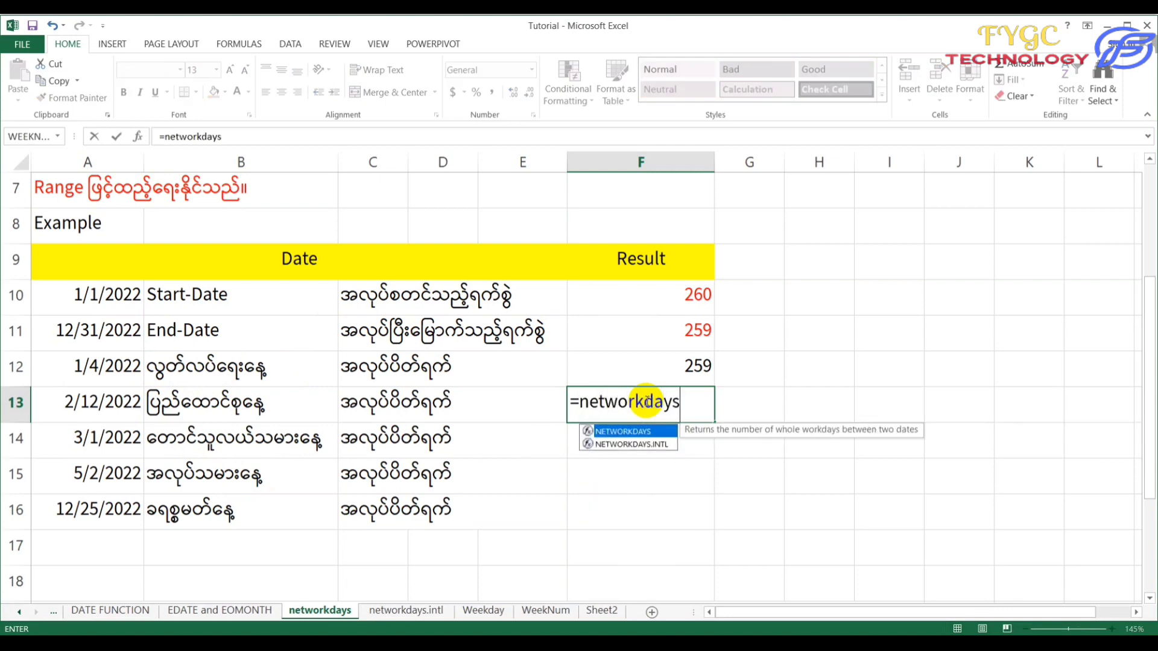
text(()
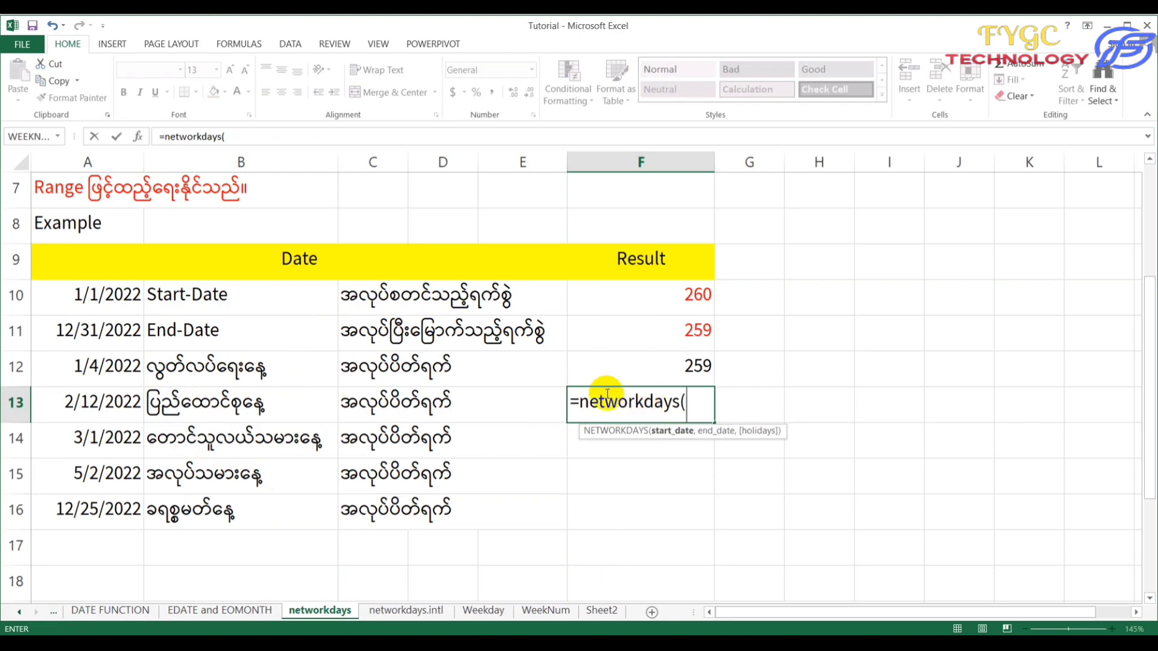
click(112, 301)
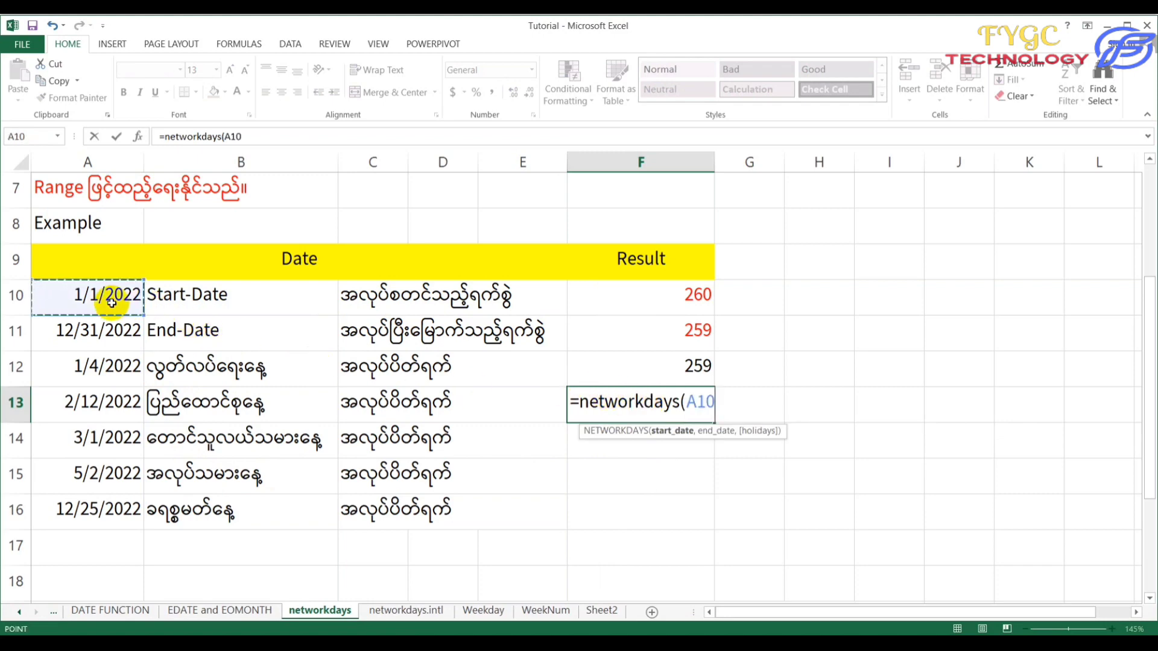
text(,)
click(109, 336)
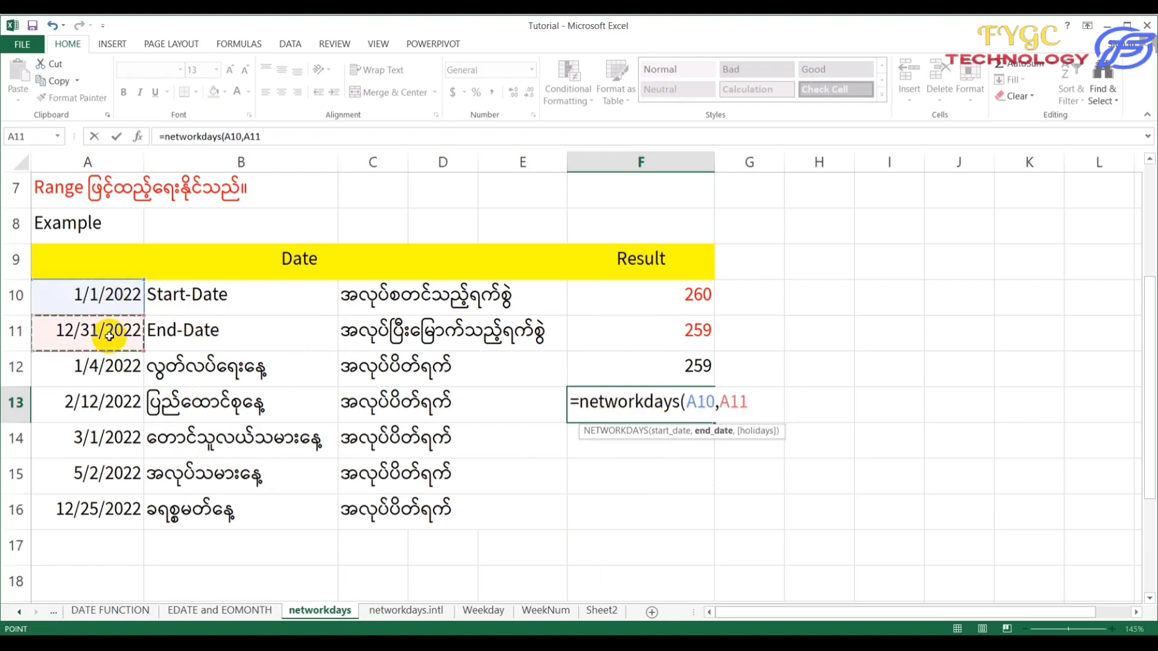
text(,)
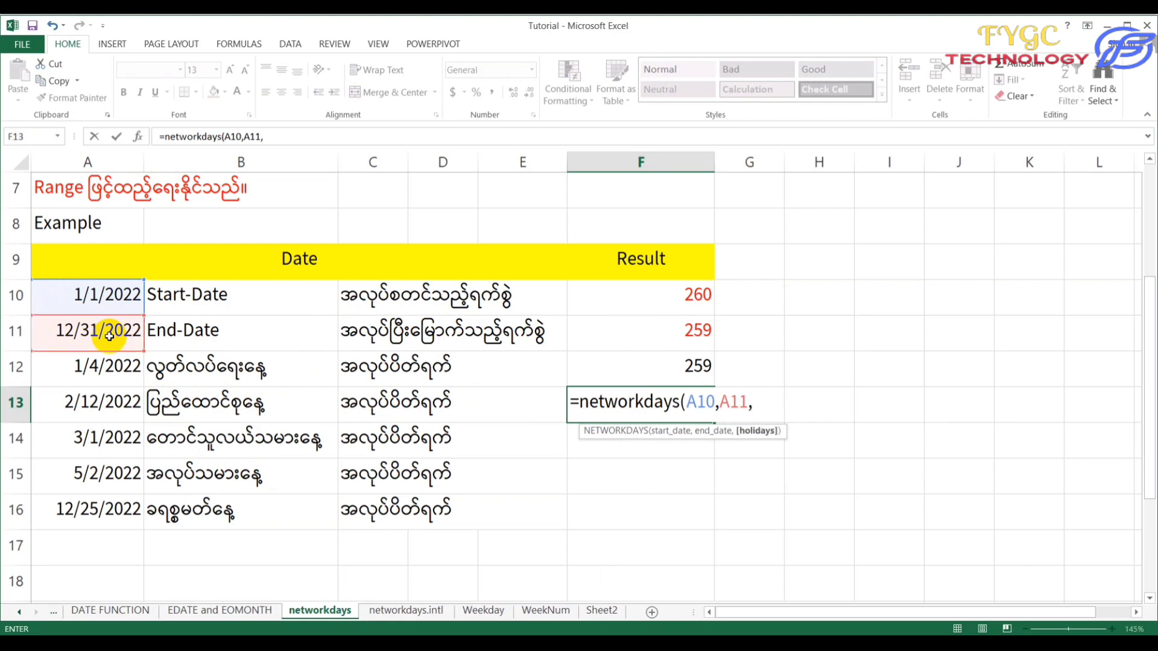
click(108, 375)
drag(108, 375, 94, 509)
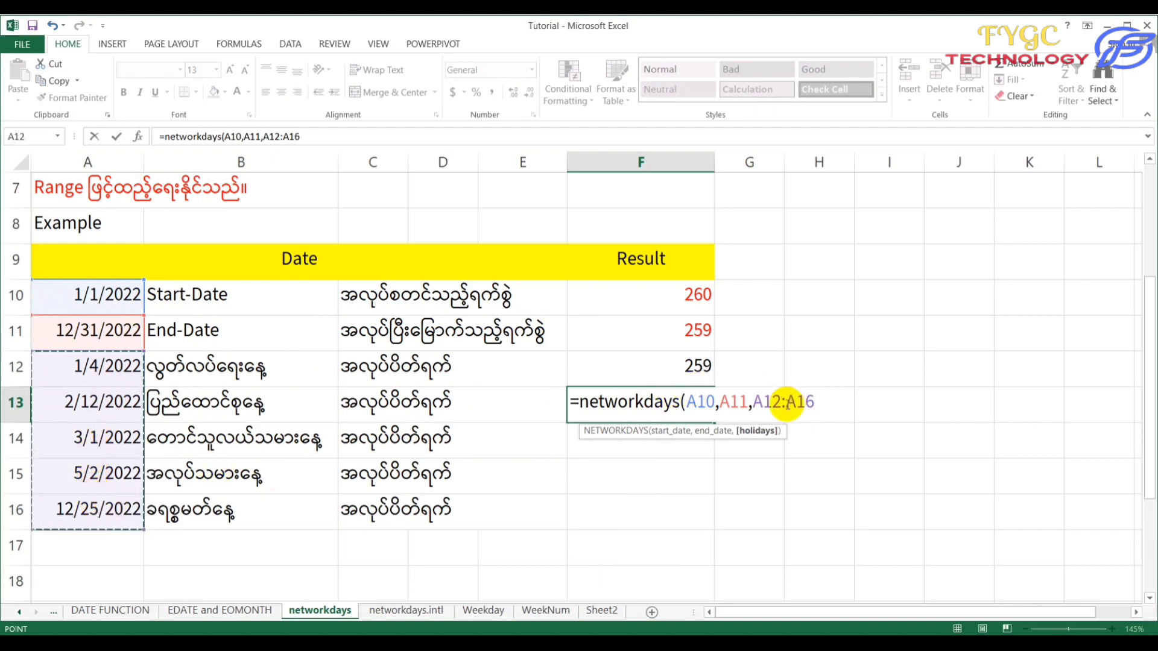
text())
key(Return)
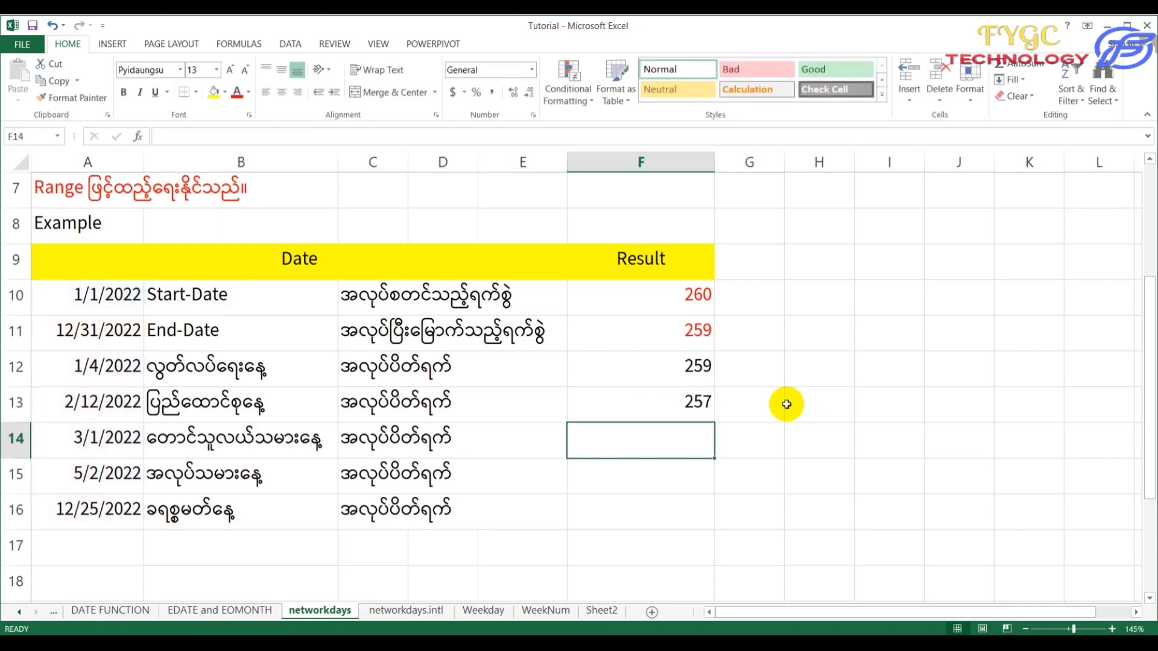
Step: Check in the system calendar for December 2022 which weekday the 12/25/2022 holiday falls on
click(668, 406)
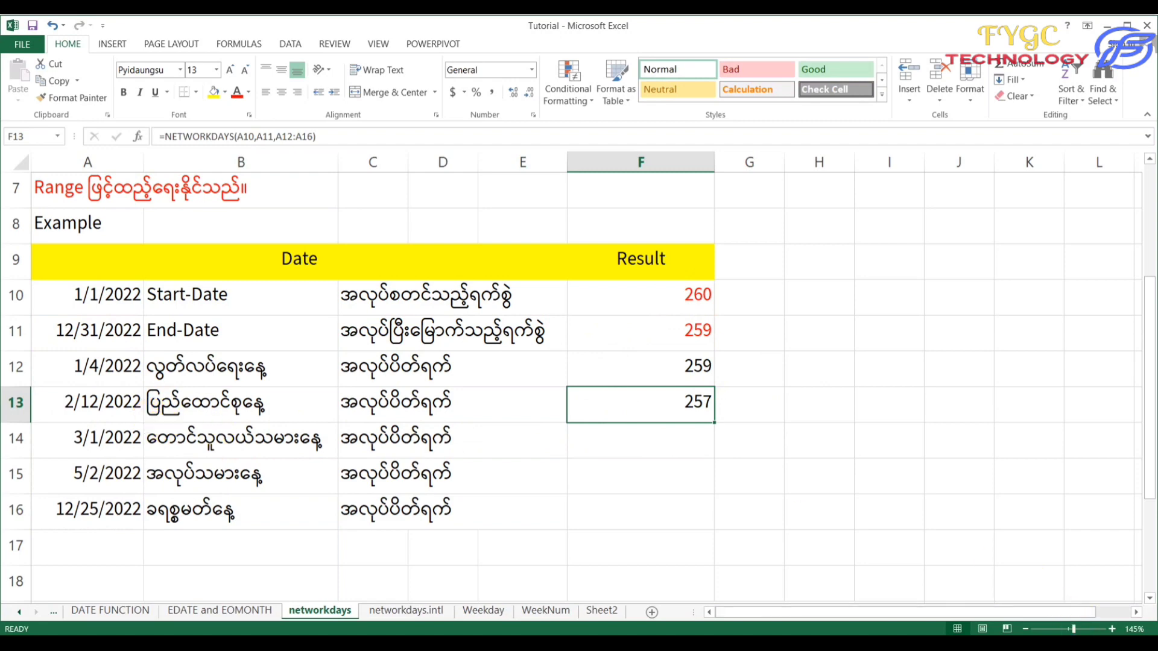
click(1080, 643)
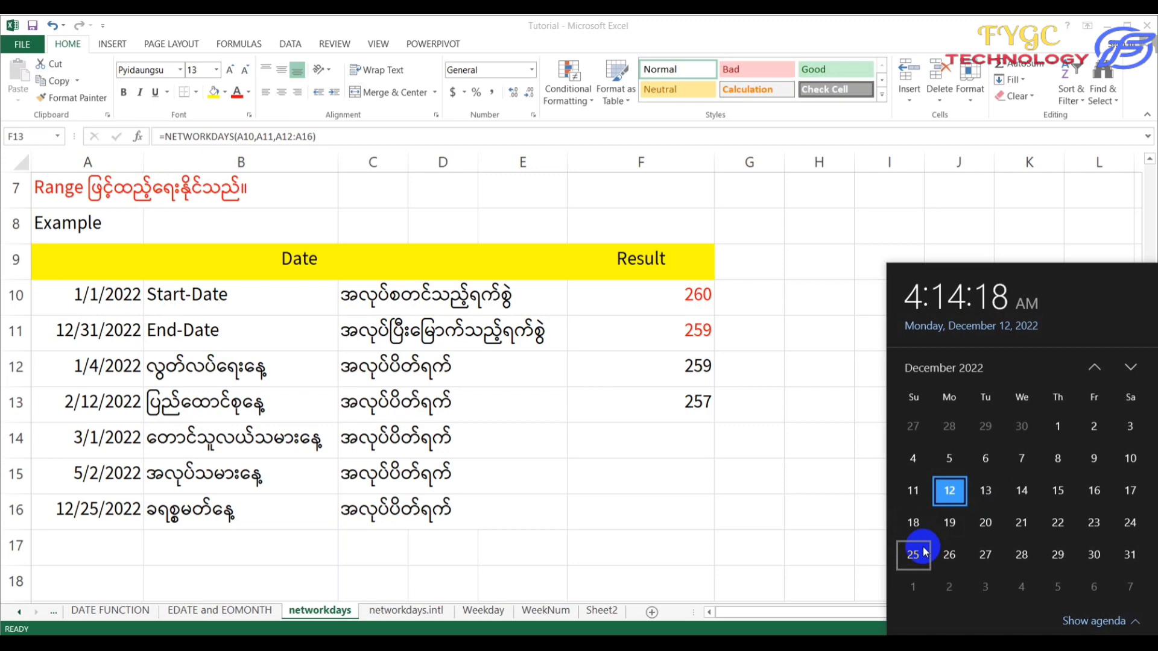
click(688, 398)
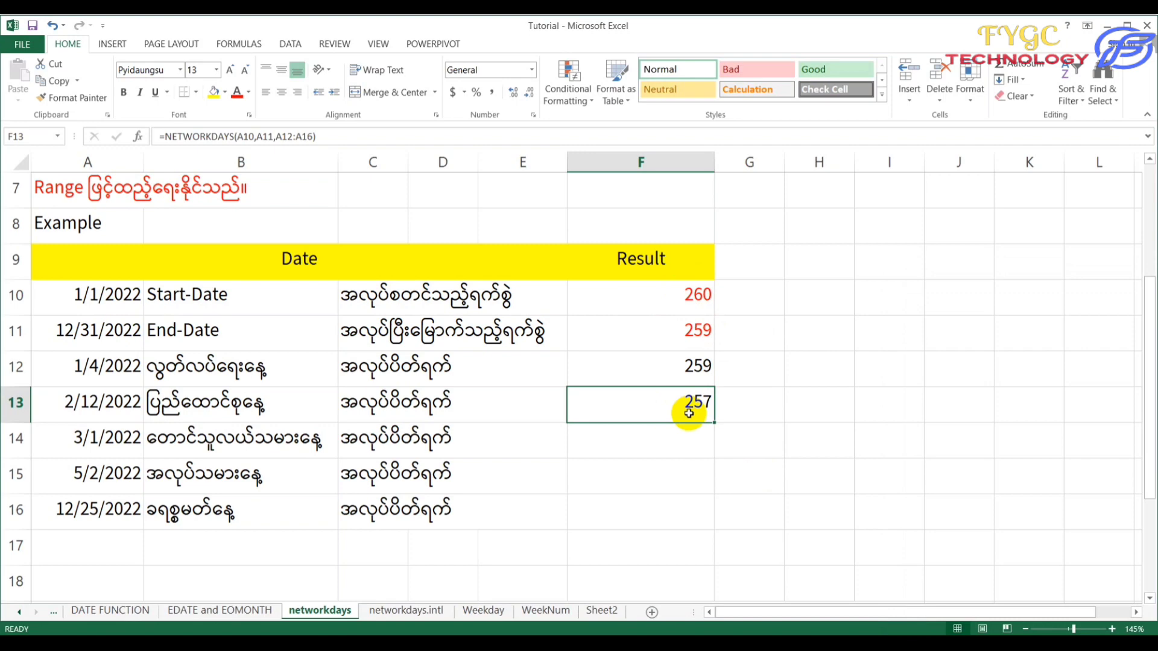
Step: Review the NETWORKDAYS explanation, the weekend notes below the date table, and the formulas in F11 and F10
scroll(688, 414, up, 2)
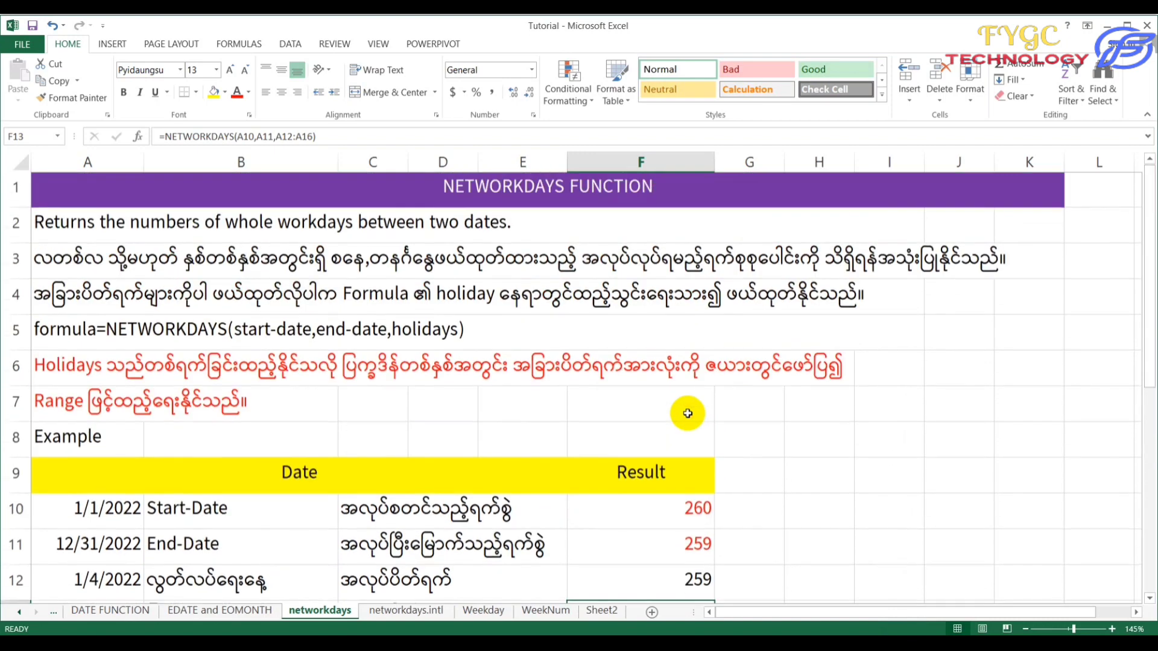
scroll(687, 414, down, 2)
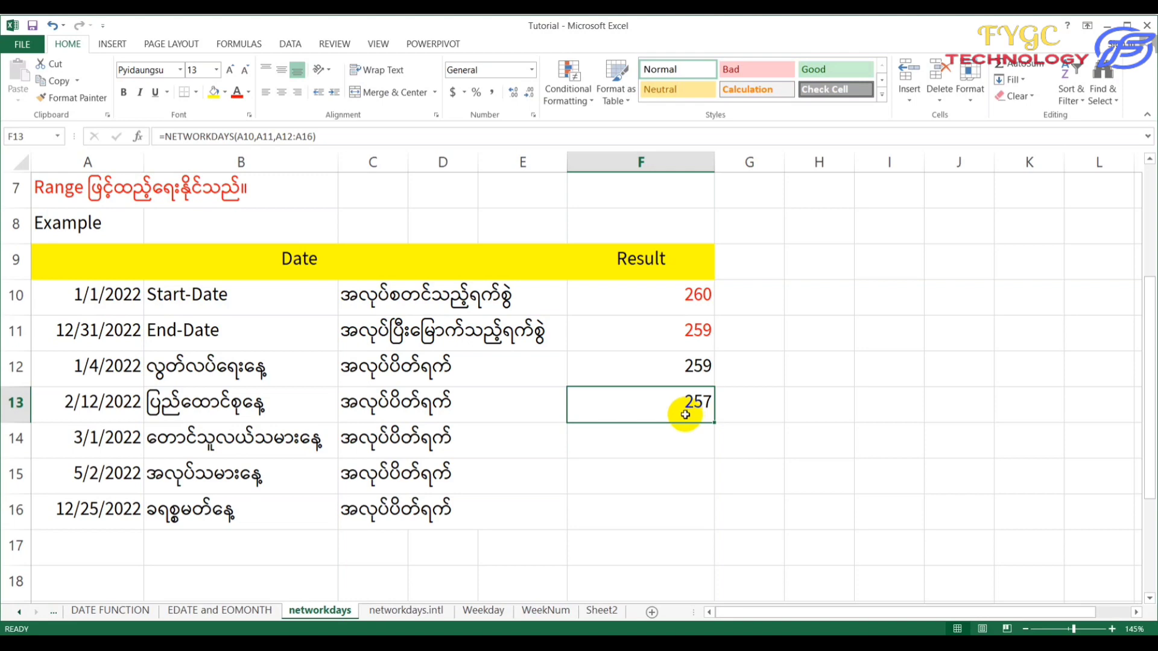
scroll(685, 415, up, 2)
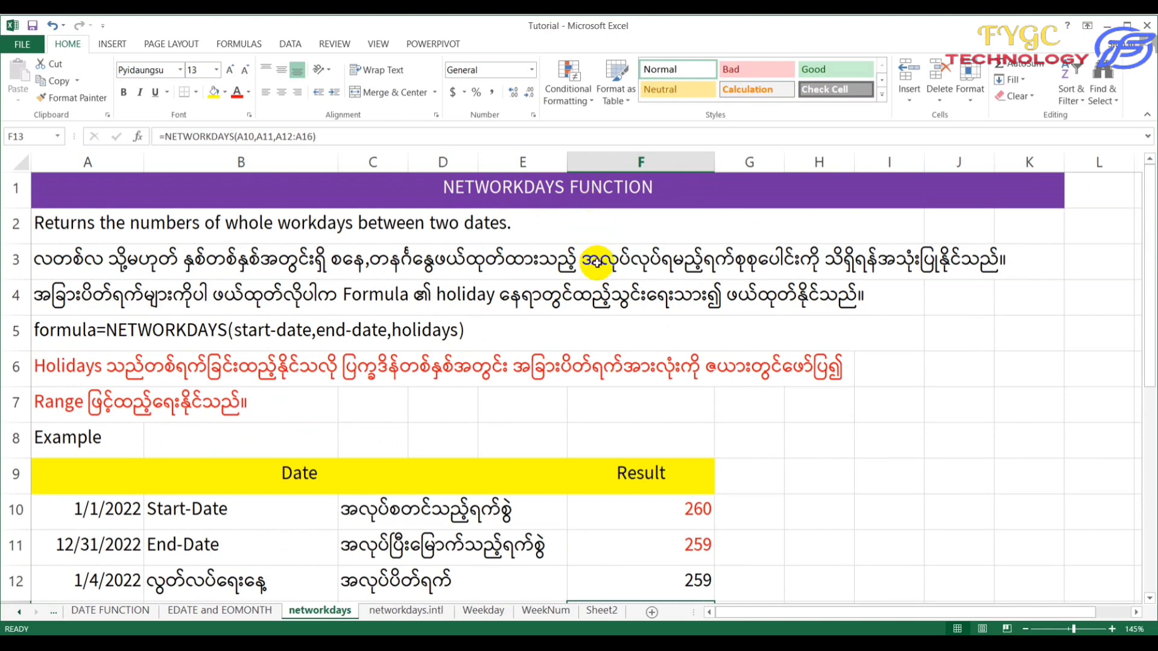
scroll(588, 259, down, 1)
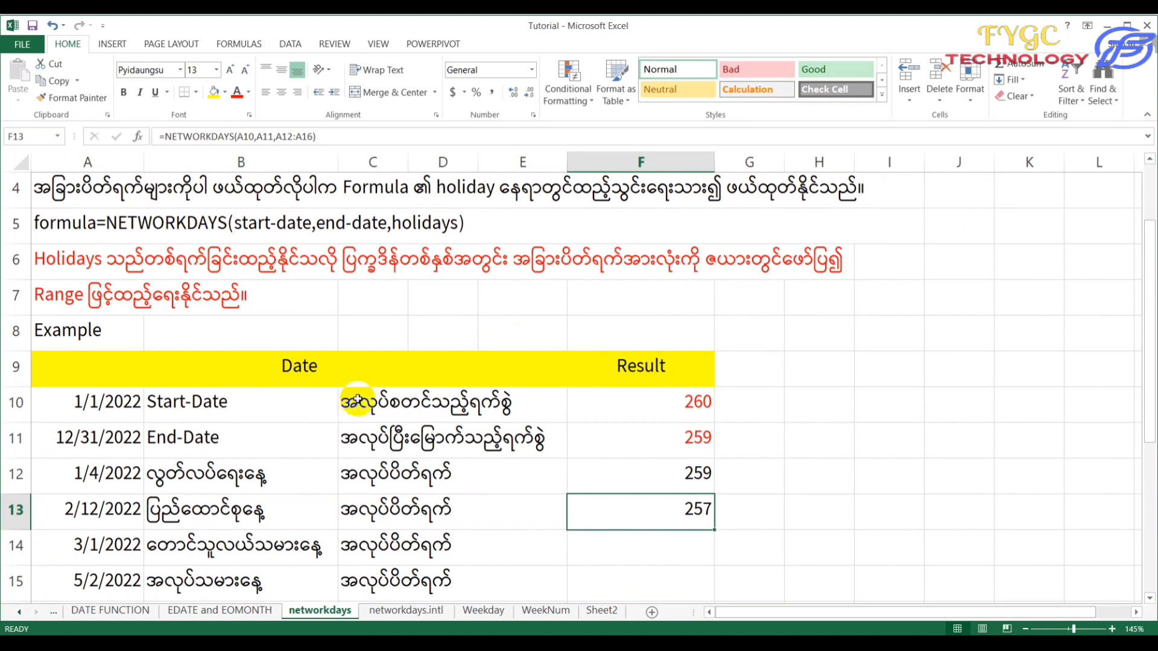
scroll(481, 426, down, 1)
scroll(481, 425, down, 3)
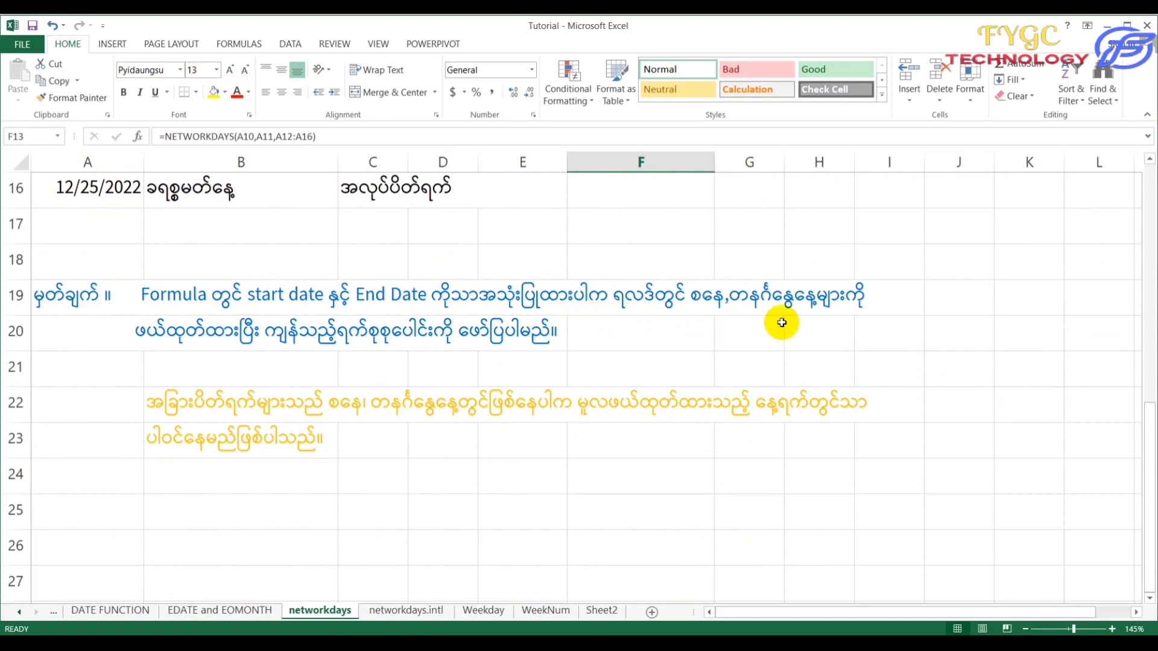
scroll(567, 365, up, 3)
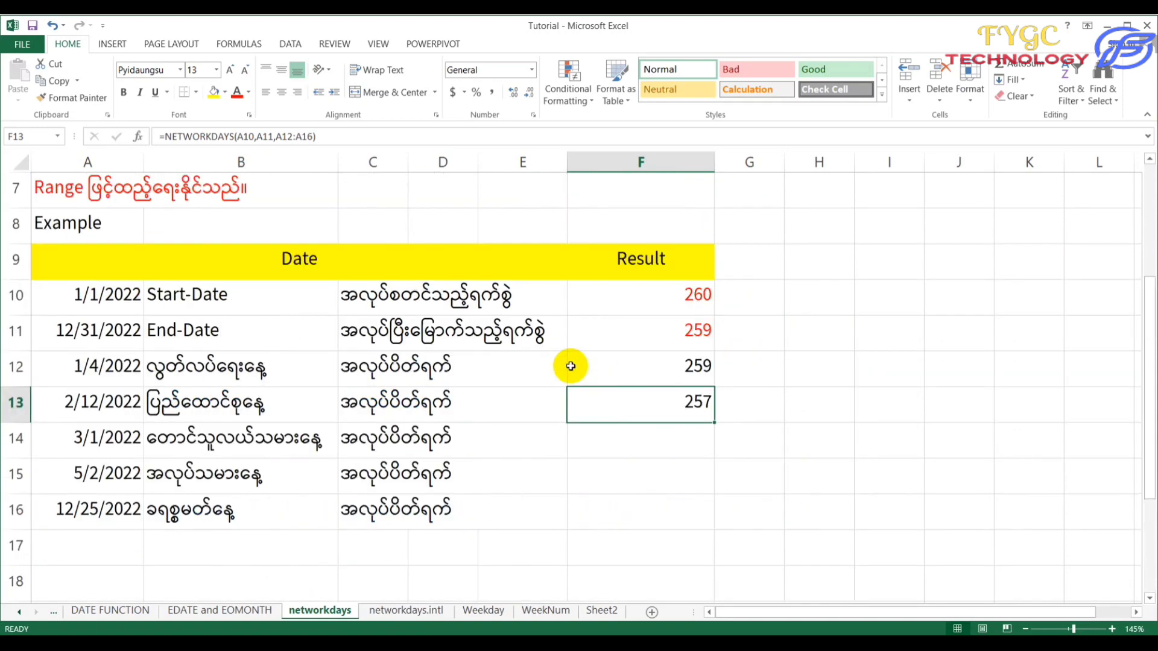
click(689, 331)
click(688, 297)
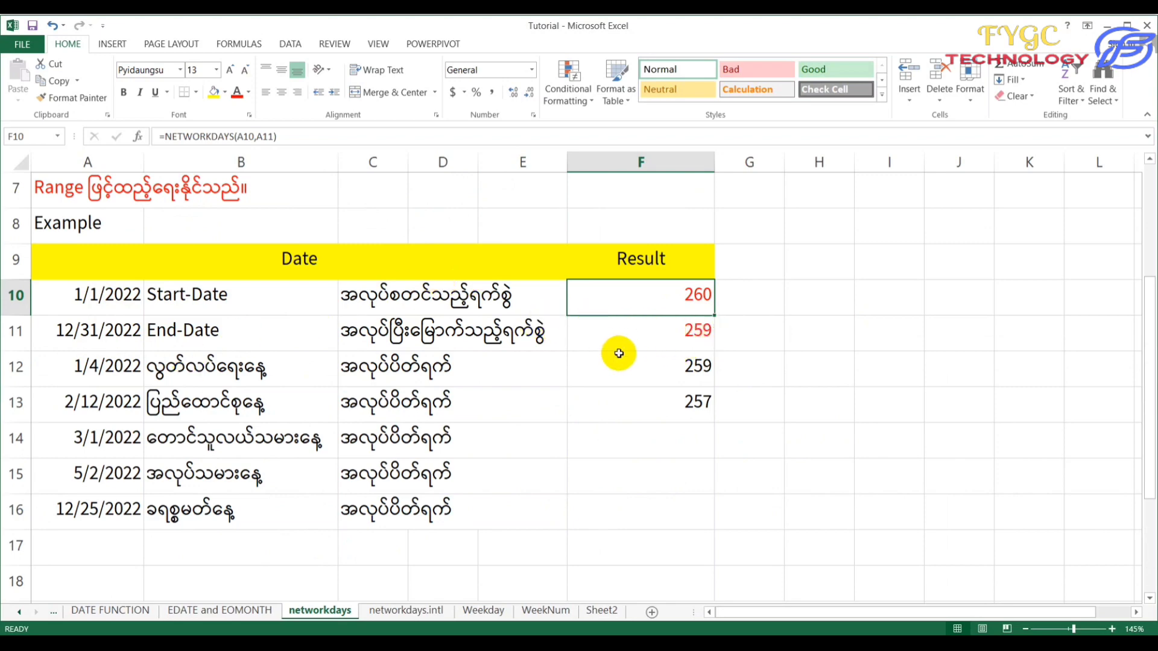
scroll(615, 352, up, 2)
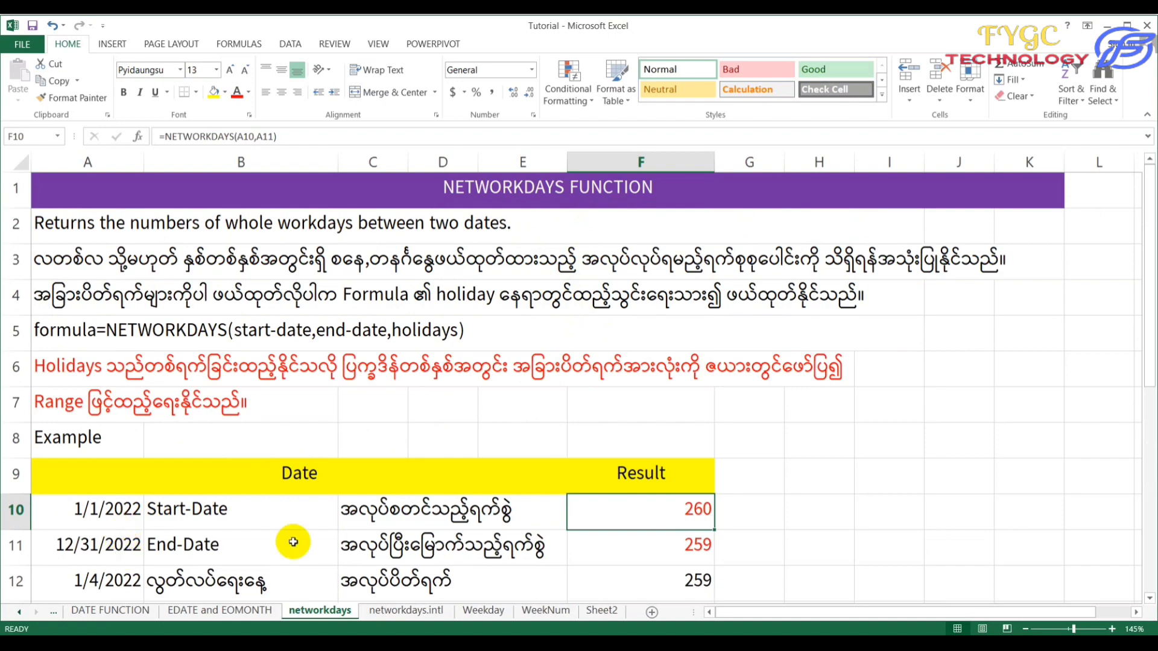
scroll(687, 474, down, 5)
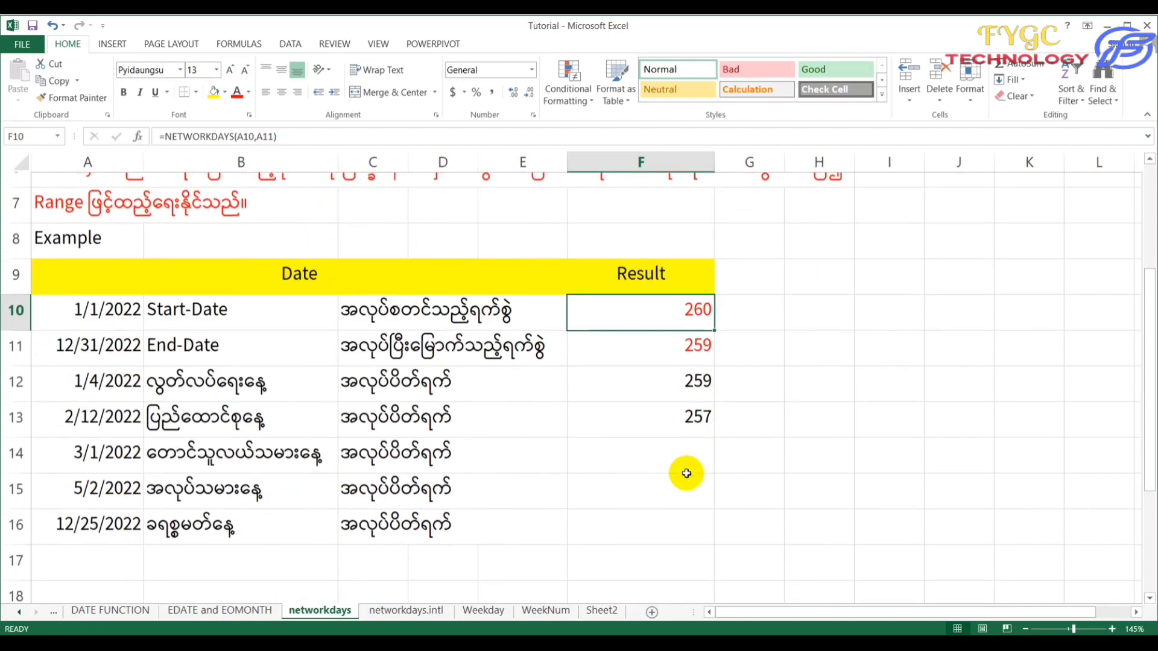
scroll(686, 474, up, 5)
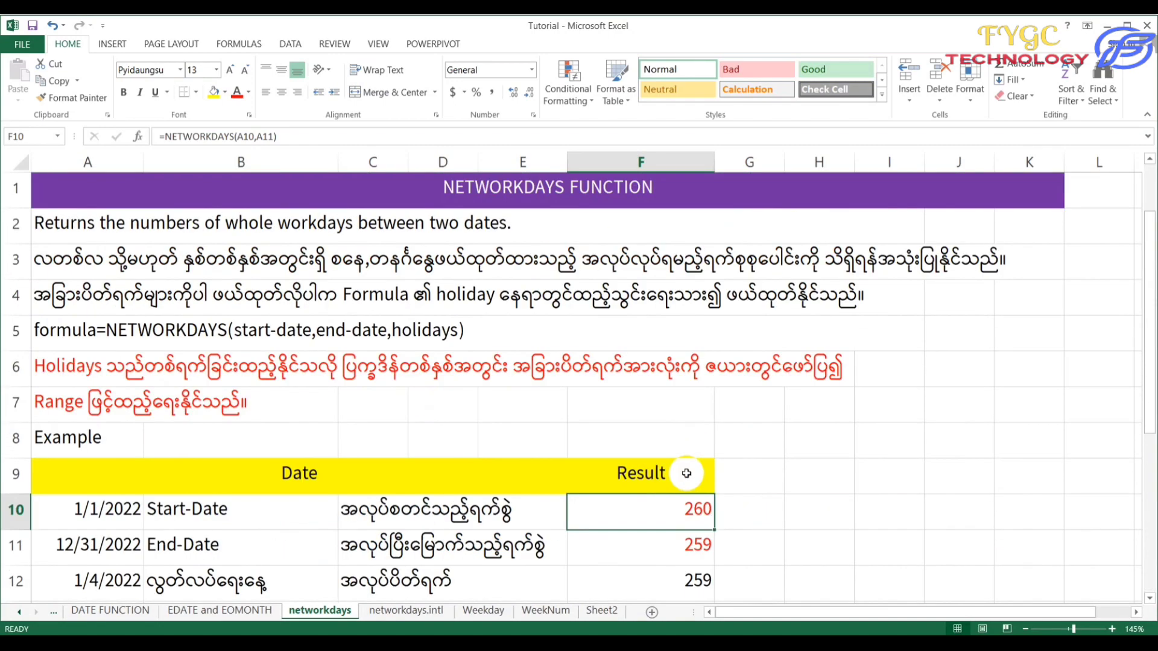